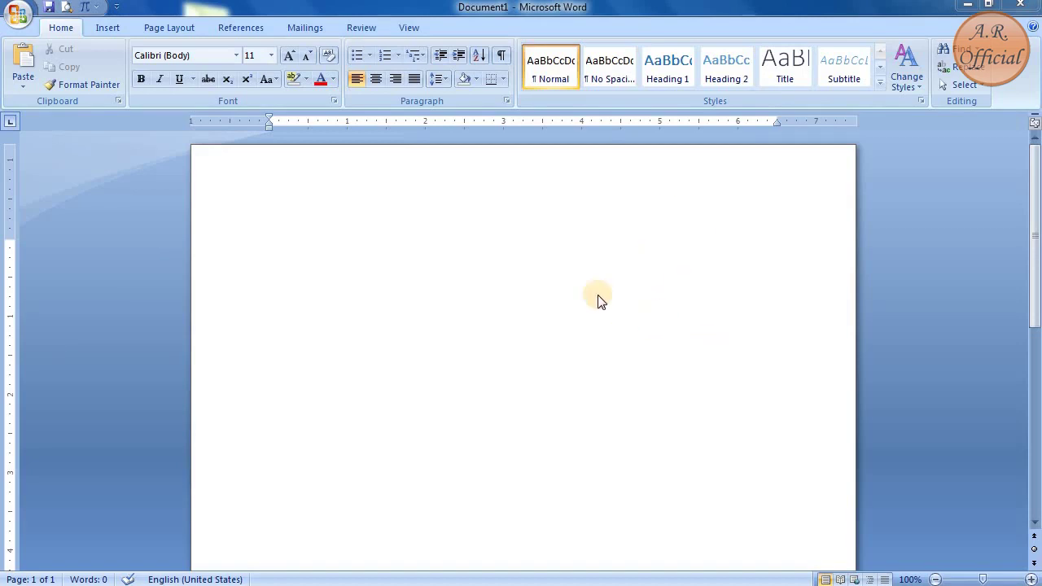
Set the page size to A4.
{"action": "left_click", "coordinate": [172, 31]}
{"action": "left_click", "coordinate": [220, 66]}
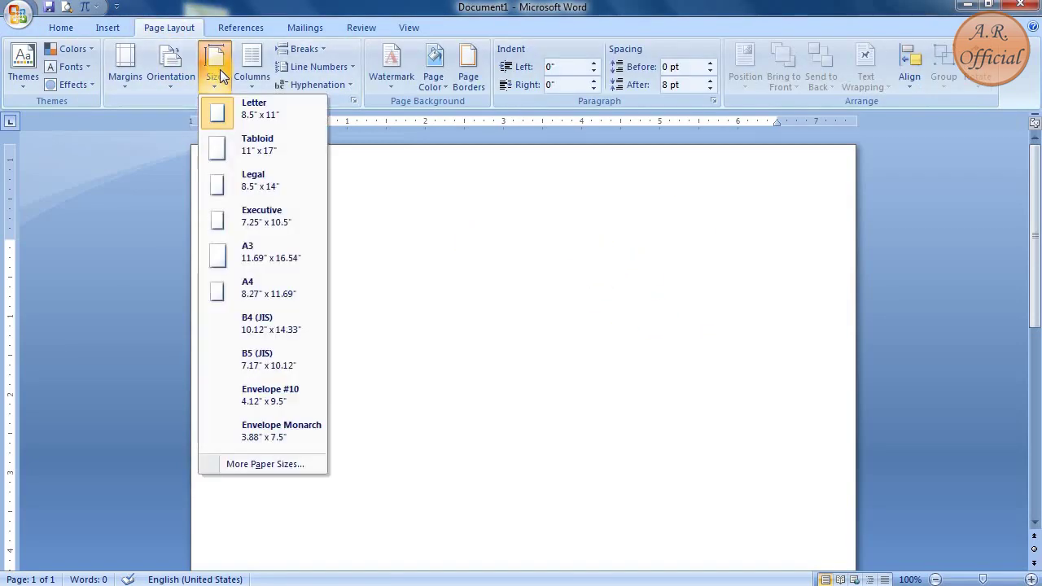
{"action": "left_click", "coordinate": [271, 285]}
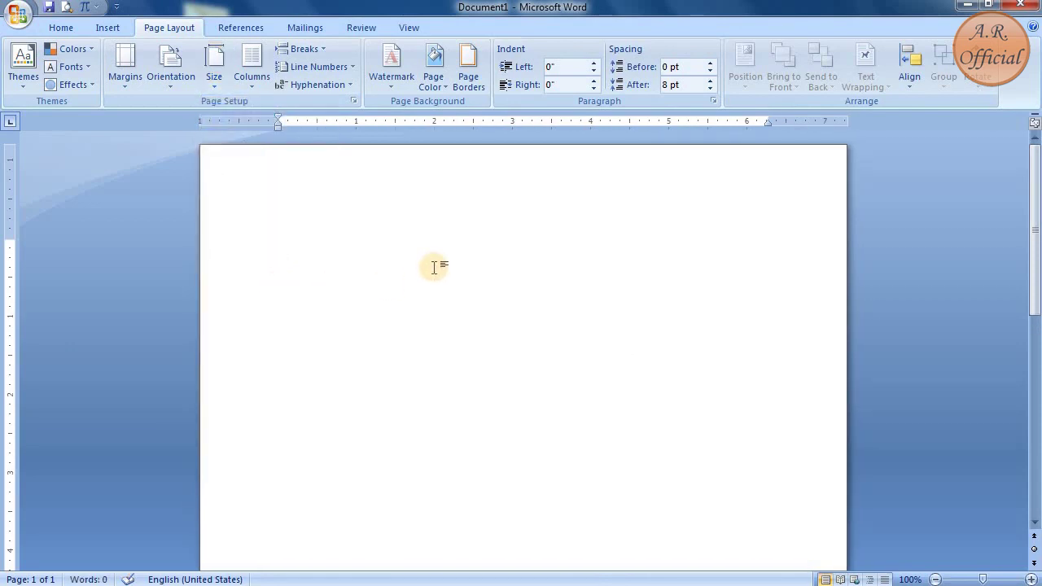
Start typing the heading 'AMAN DIGITAL SERVICES' in 22 pt Times New Roman.
{"action": "left_click", "coordinate": [61, 28]}
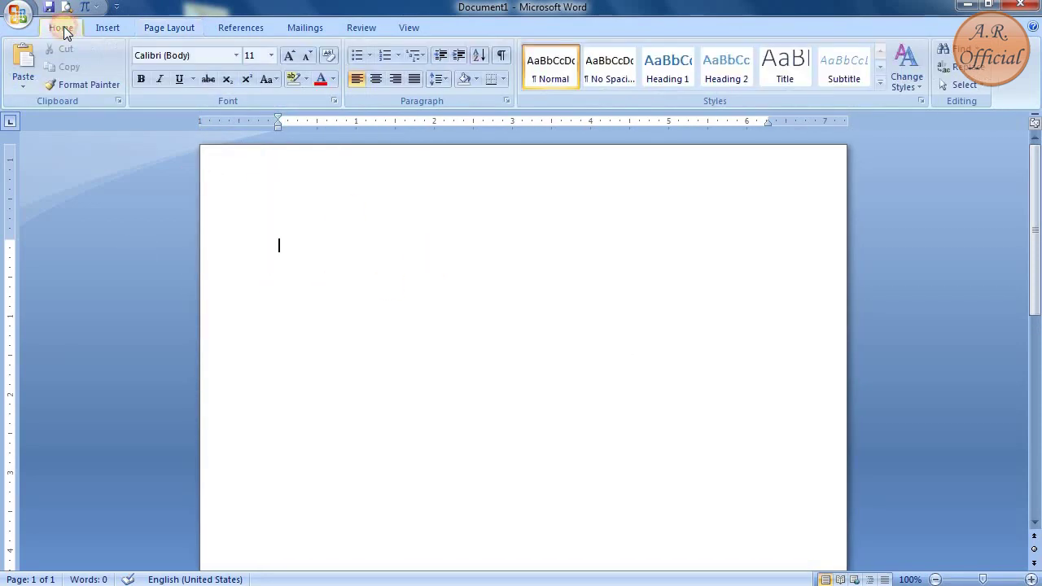
{"action": "left_click", "coordinate": [200, 54]}
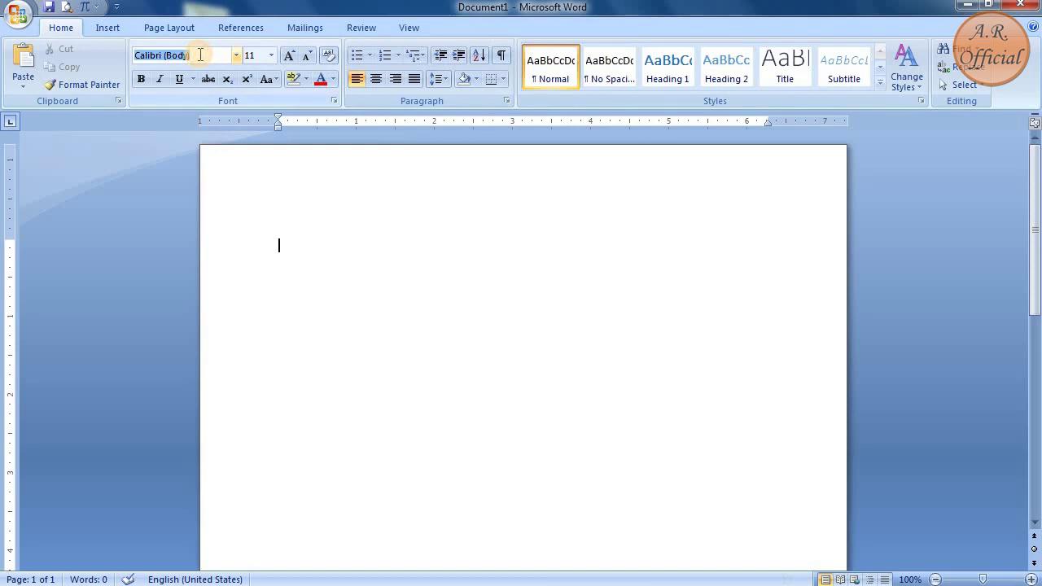
{"action": "type", "text": "Times New Roman"}
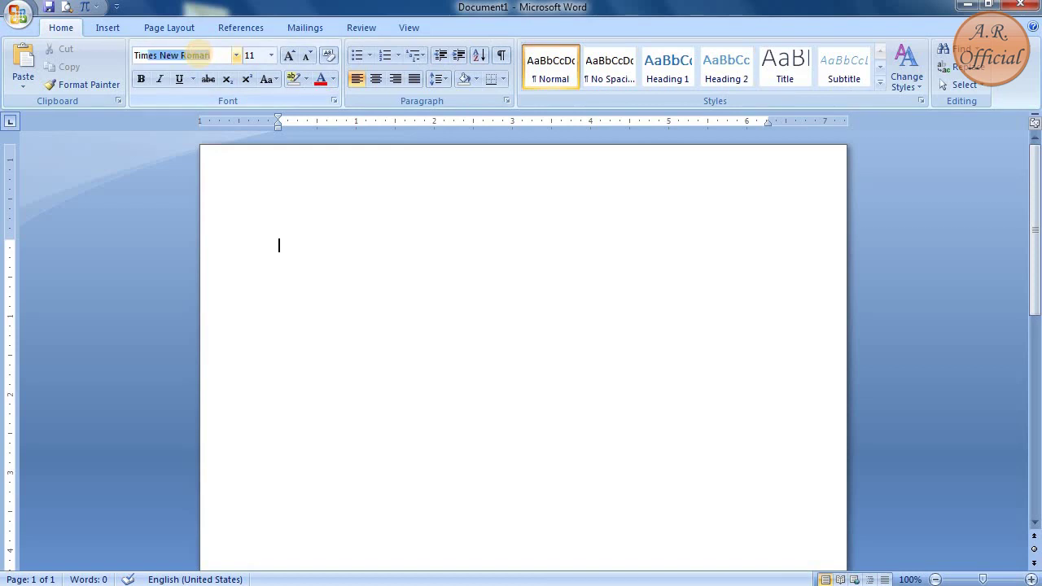
{"action": "left_click", "coordinate": [298, 240]}
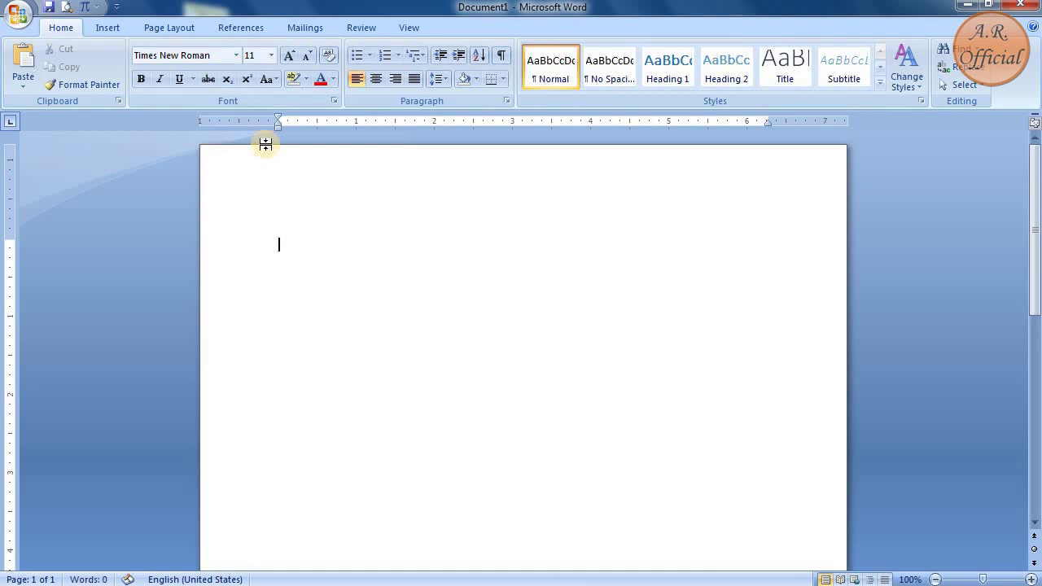
{"action": "left_click", "coordinate": [273, 55]}
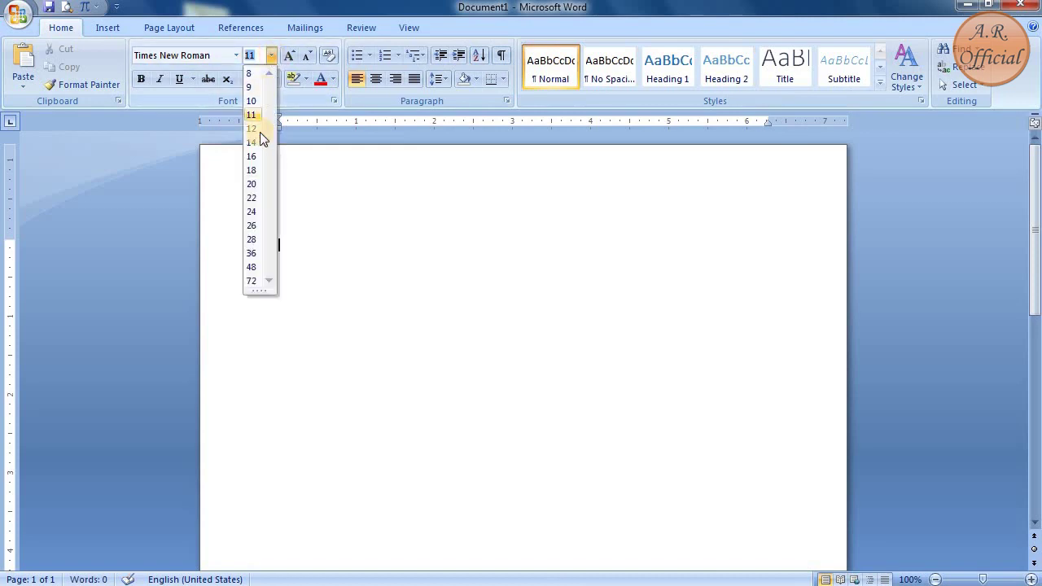
{"action": "left_click", "coordinate": [252, 199]}
{"action": "type", "text": "A"}
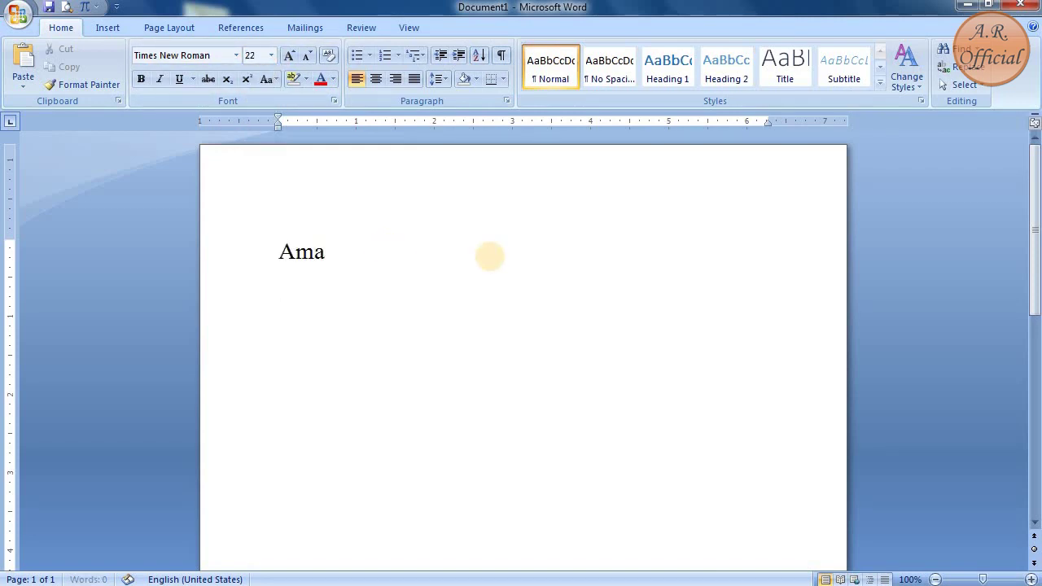
{"action": "type", "text": "MAN "}
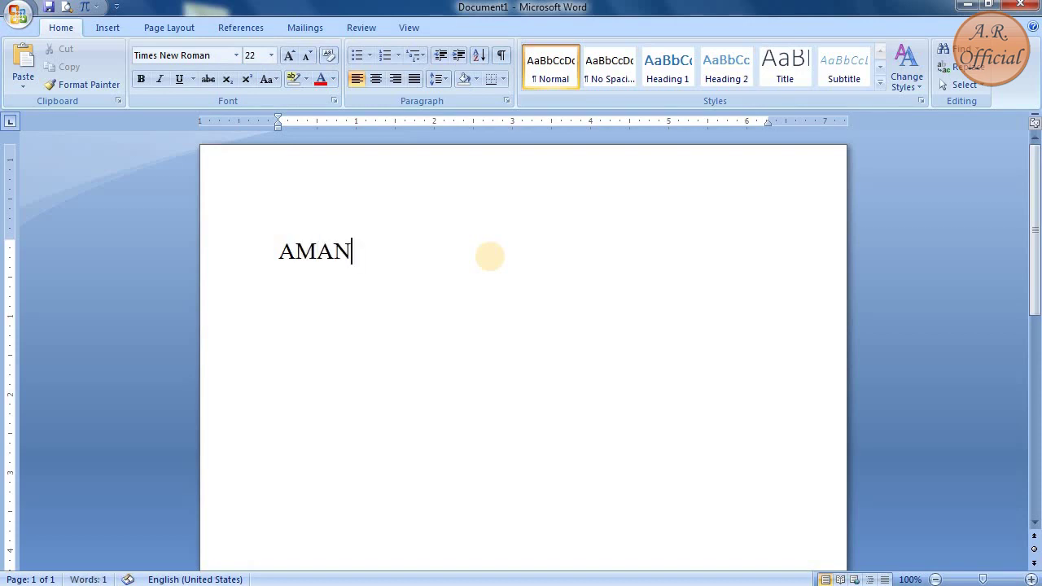
{"action": "type", "text": "DIGITAL SERVICE"}
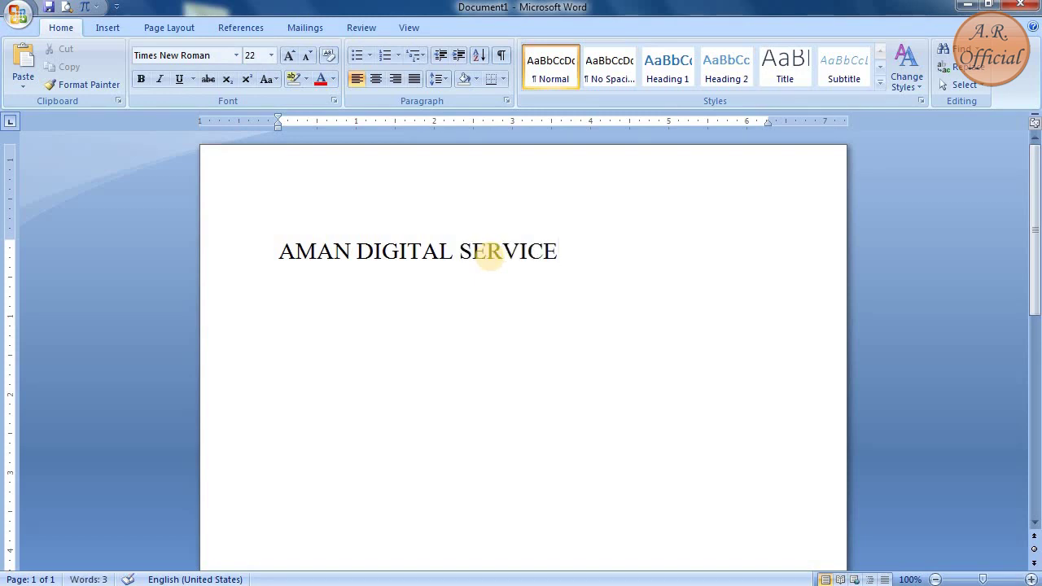
Finish the heading and format it as bold 36 pt Aharoni.
{"action": "type", "text": "S"}
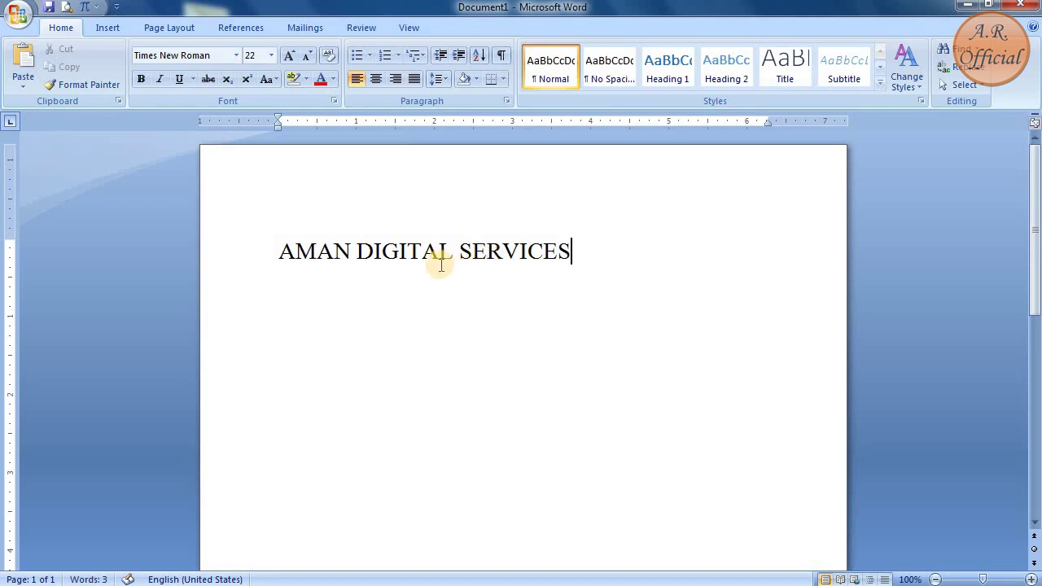
{"action": "double_click", "coordinate": [359, 253]}
{"action": "left_click", "coordinate": [358, 253]}
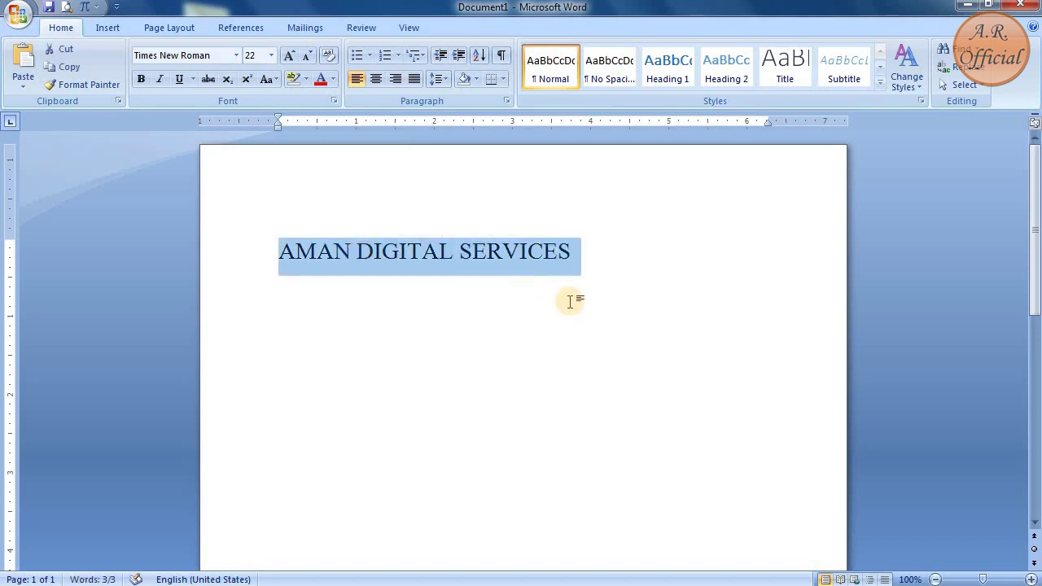
{"action": "left_click", "coordinate": [140, 79]}
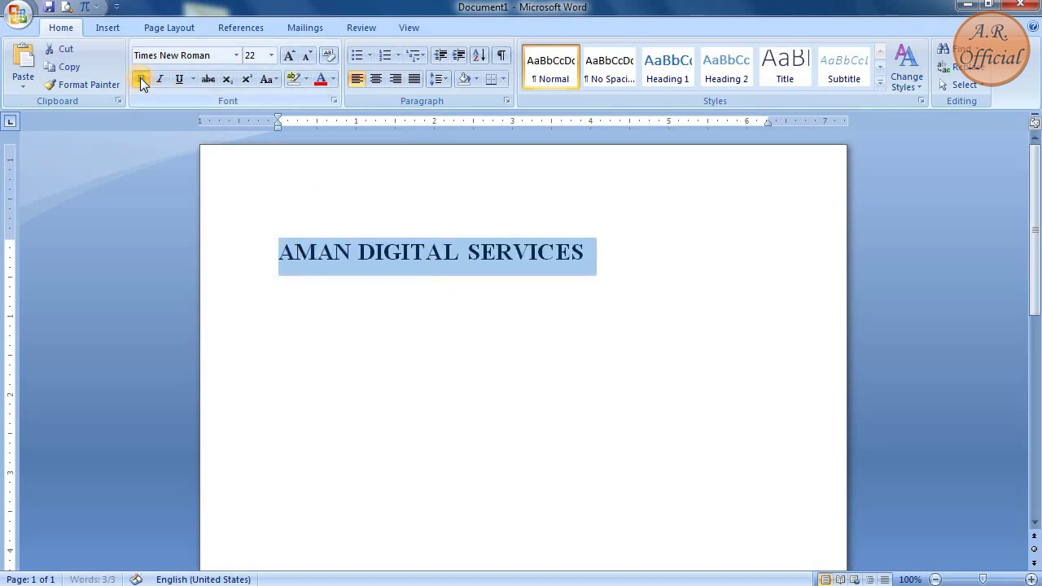
{"action": "left_click", "coordinate": [235, 56]}
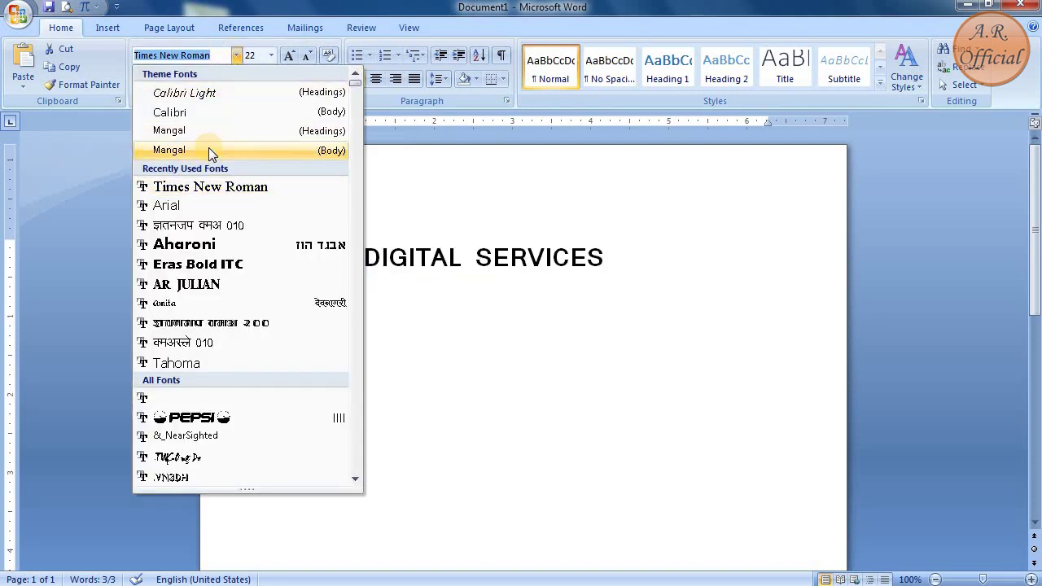
{"action": "left_click", "coordinate": [209, 241]}
{"action": "left_click", "coordinate": [290, 56]}
{"action": "left_click", "coordinate": [290, 56]}
{"action": "left_click", "coordinate": [291, 57]}
{"action": "left_click", "coordinate": [291, 56]}
{"action": "left_click", "coordinate": [290, 56]}
{"action": "left_click", "coordinate": [306, 55]}
Remove the blank line above the heading, right-align it, and begin the '05/10' address line.
{"action": "left_click", "coordinate": [422, 265]}
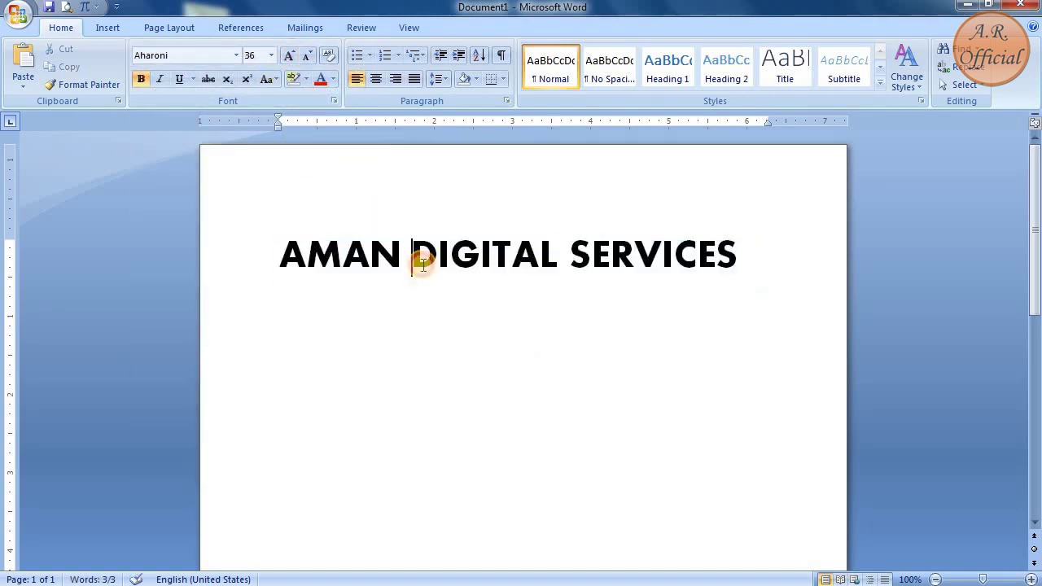
{"action": "left_click", "coordinate": [279, 256]}
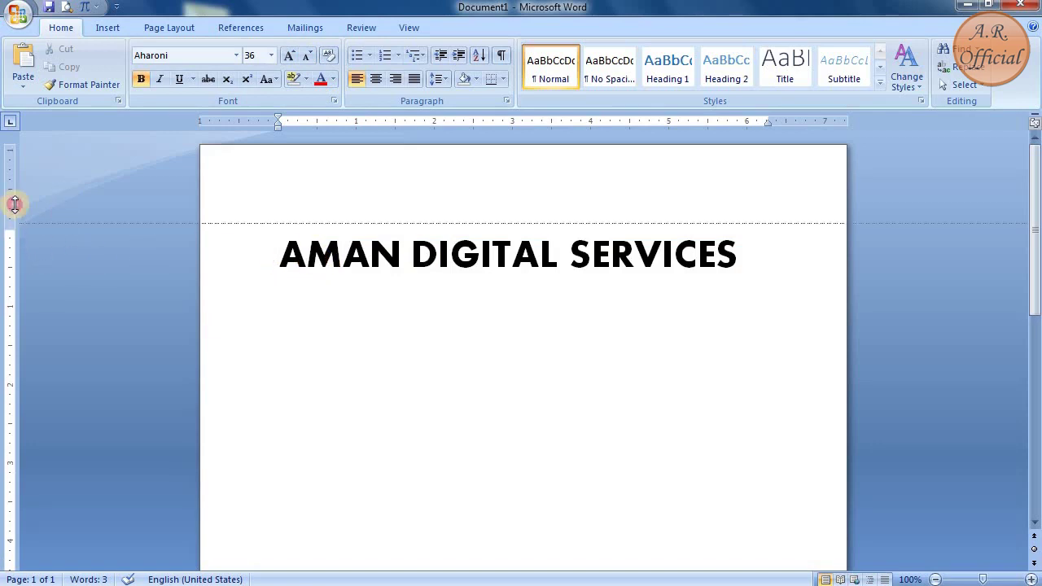
{"action": "key", "text": "BackSpace"}
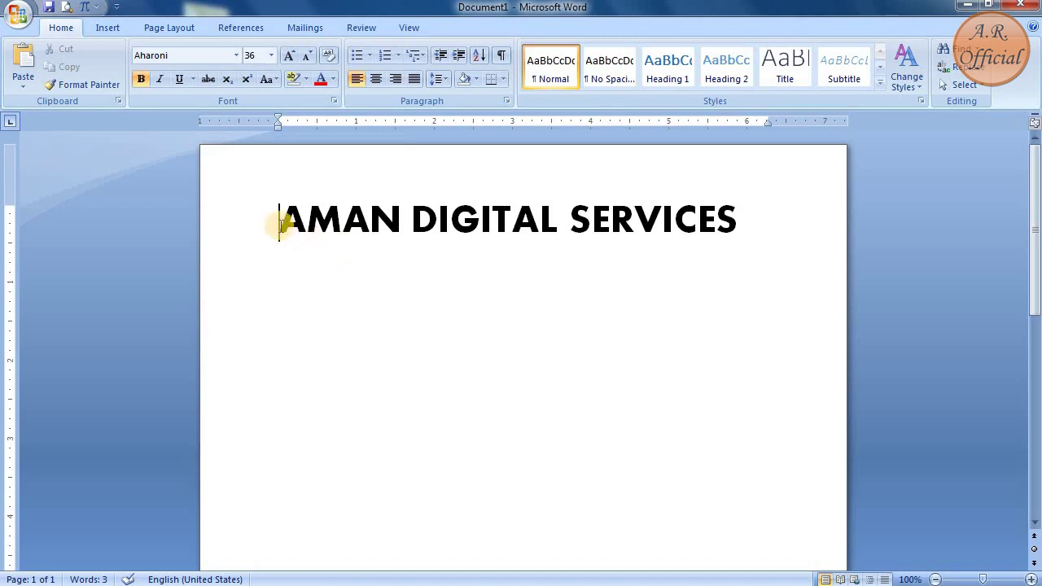
{"action": "left_click", "coordinate": [394, 79]}
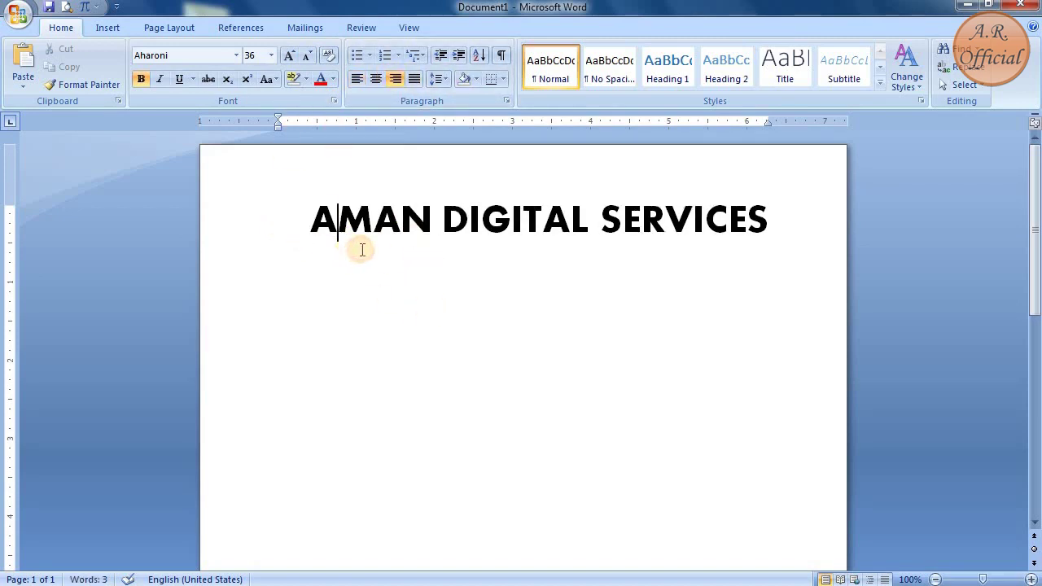
{"action": "left_click", "coordinate": [771, 217]}
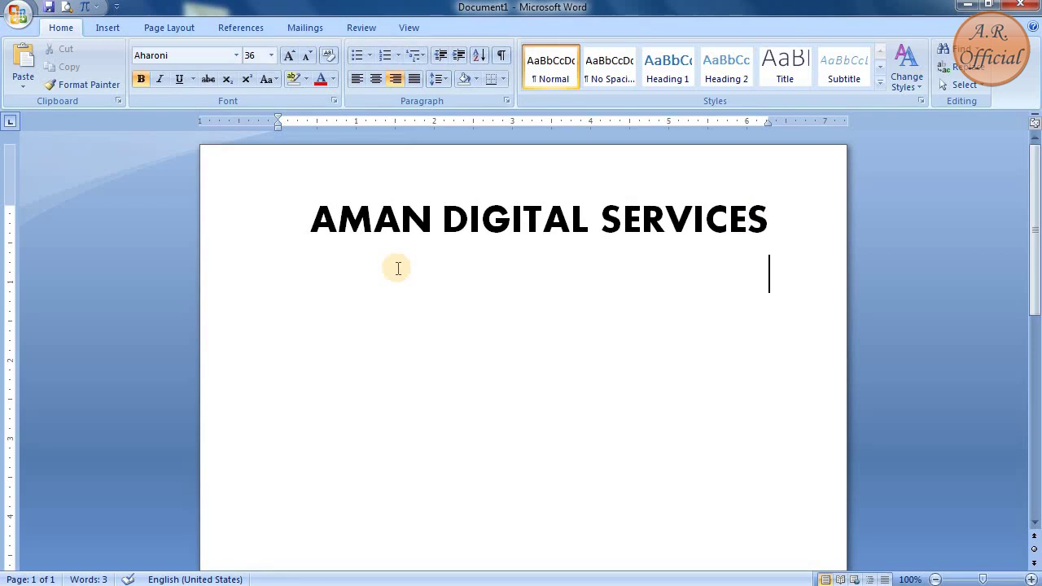
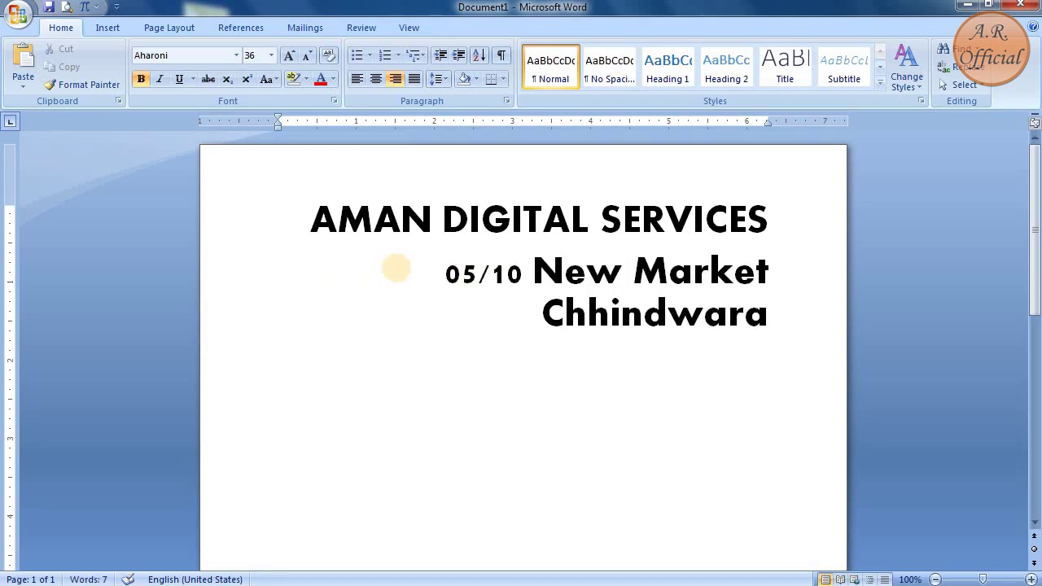
{"action": "left_click_drag", "start_coordinate": [446, 274], "coordinate": [779, 303]}
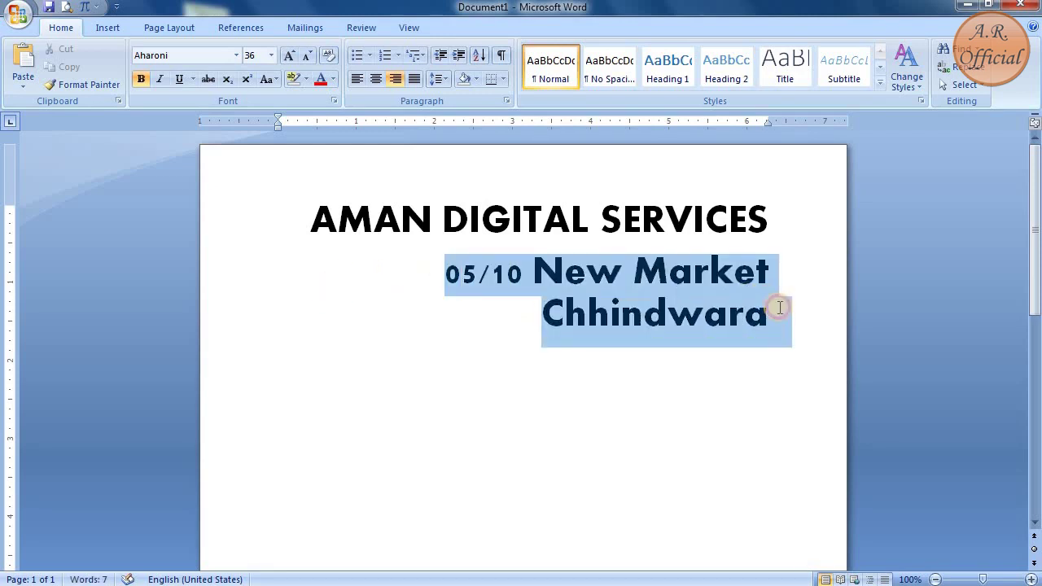
{"action": "left_click", "coordinate": [236, 55]}
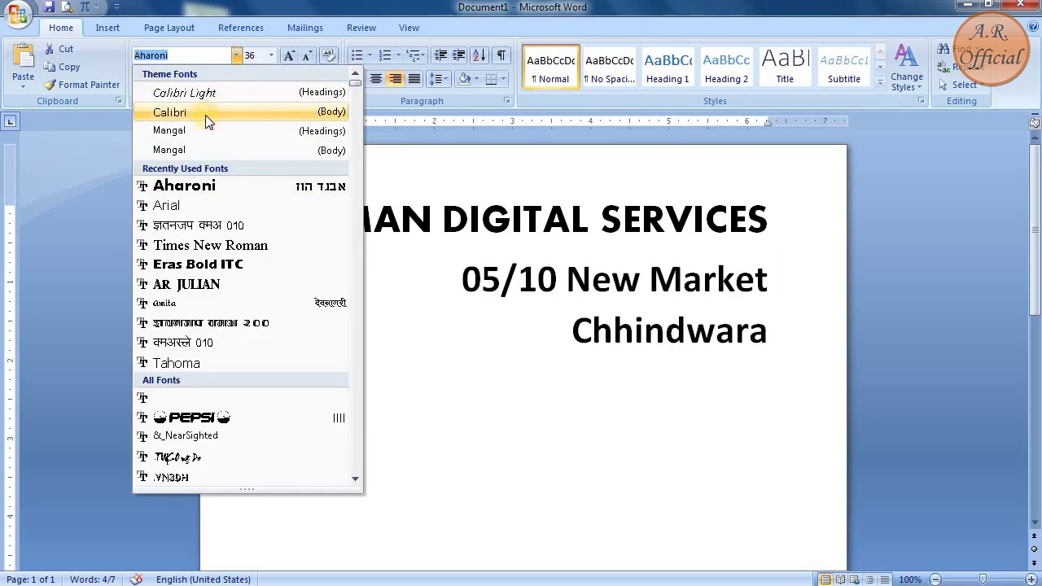
{"action": "left_click", "coordinate": [205, 114]}
{"action": "left_click", "coordinate": [307, 57]}
{"action": "left_click", "coordinate": [307, 57]}
{"action": "left_click", "coordinate": [307, 57]}
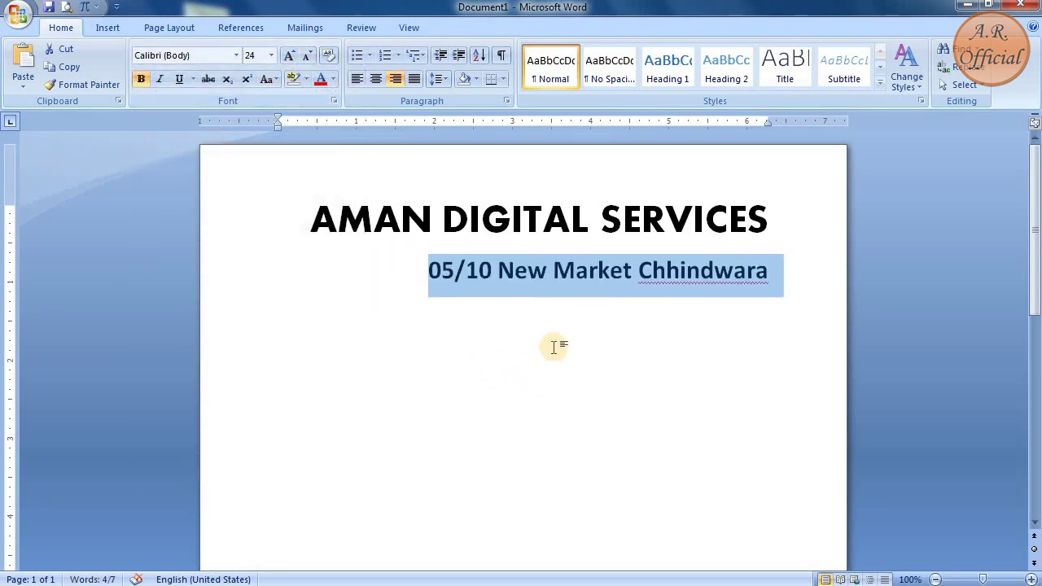
{"action": "left_click", "coordinate": [498, 275]}
{"action": "key", "text": "ctrl+e"}
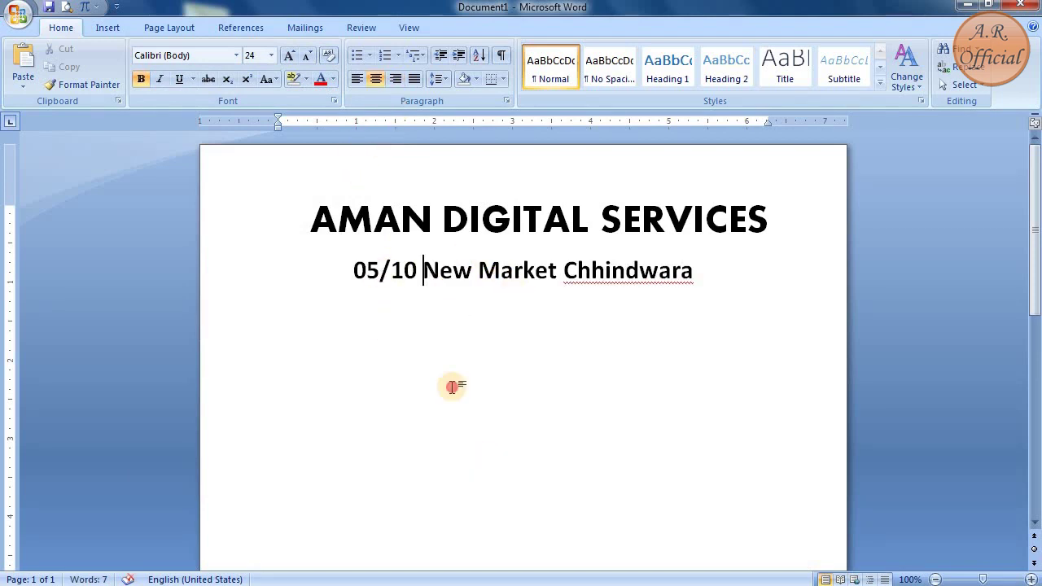
Set paragraph Spacing After to 0 for the title and address lines.
{"action": "left_click_drag", "start_coordinate": [379, 219], "coordinate": [436, 337]}
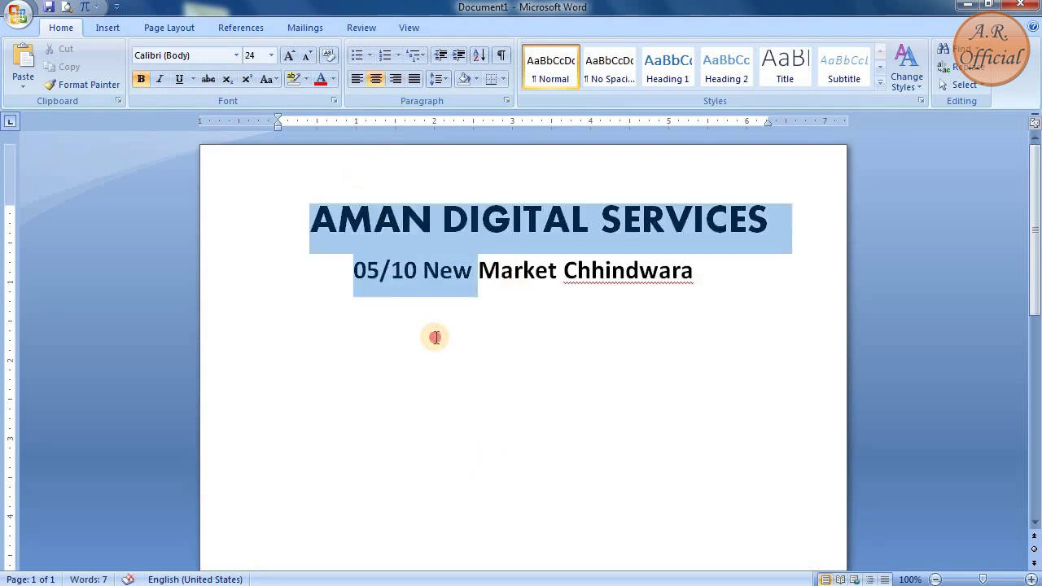
{"action": "right_click", "coordinate": [406, 260]}
{"action": "left_click", "coordinate": [452, 341]}
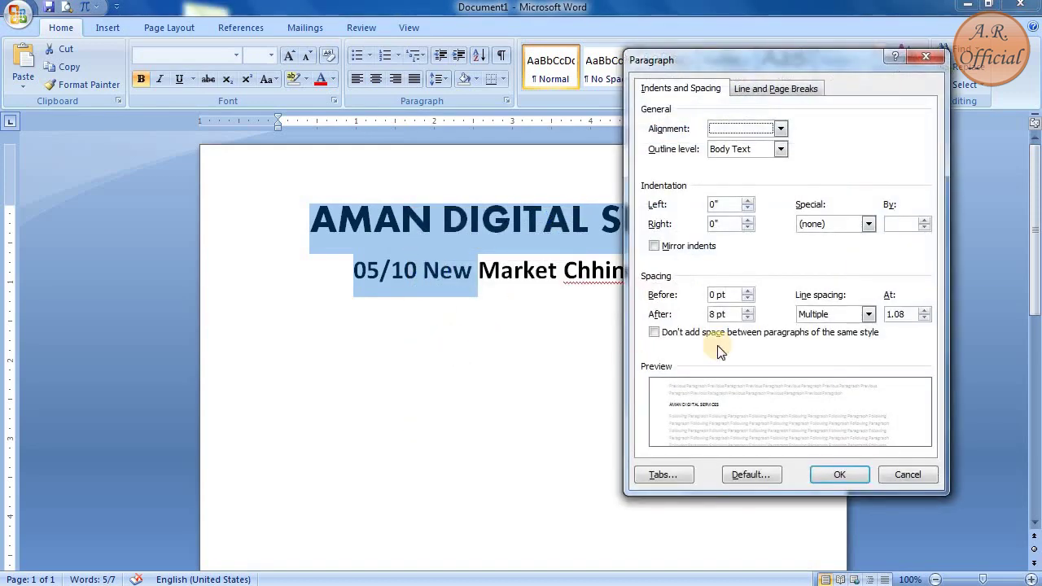
{"action": "double_click", "coordinate": [720, 315]}
{"action": "type", "text": "0"}
{"action": "left_click", "coordinate": [839, 473]}
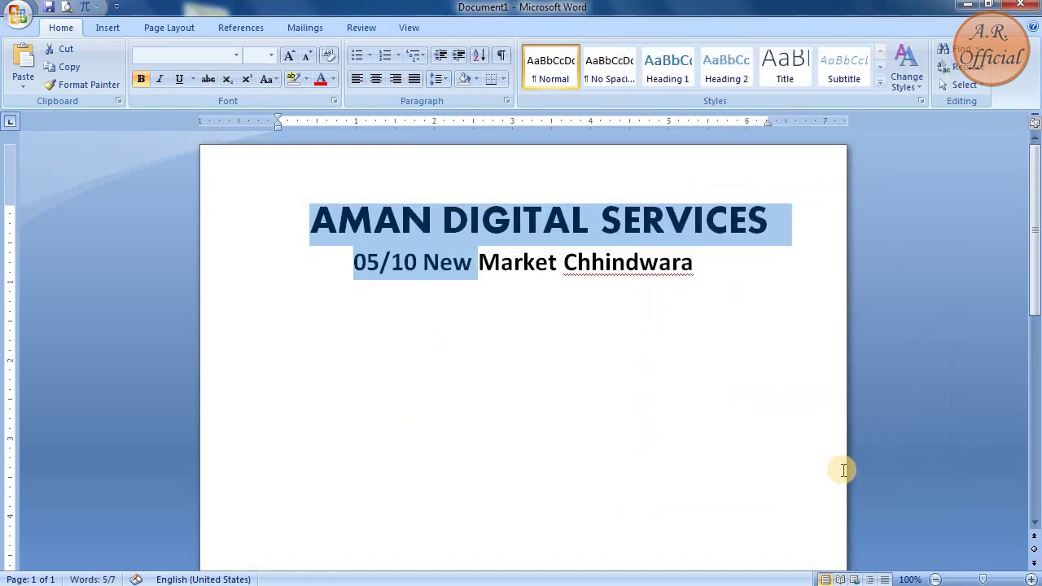
{"action": "left_click", "coordinate": [691, 387]}
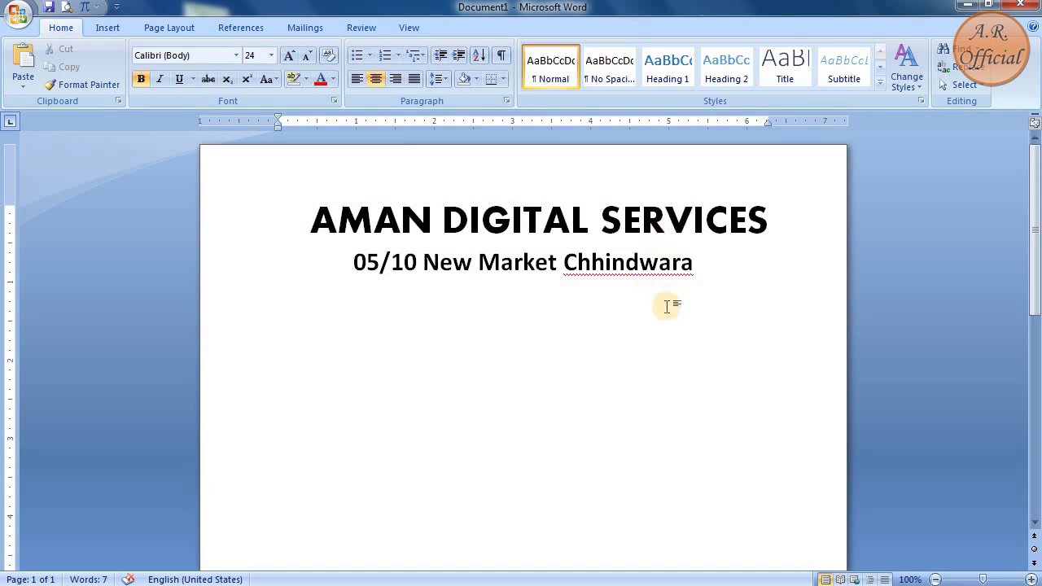
Apply single line spacing to the title and address, then type 'Mob.No.-' and the mobile number.
{"action": "left_click_drag", "start_coordinate": [478, 210], "coordinate": [535, 265]}
{"action": "left_click", "coordinate": [438, 82]}
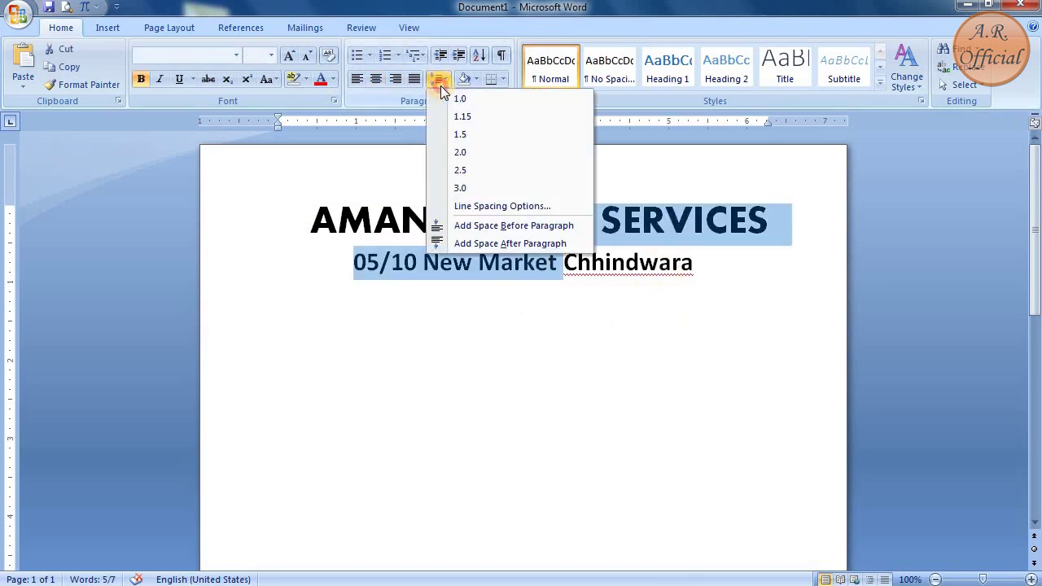
{"action": "left_click", "coordinate": [453, 101]}
{"action": "left_click", "coordinate": [591, 332]}
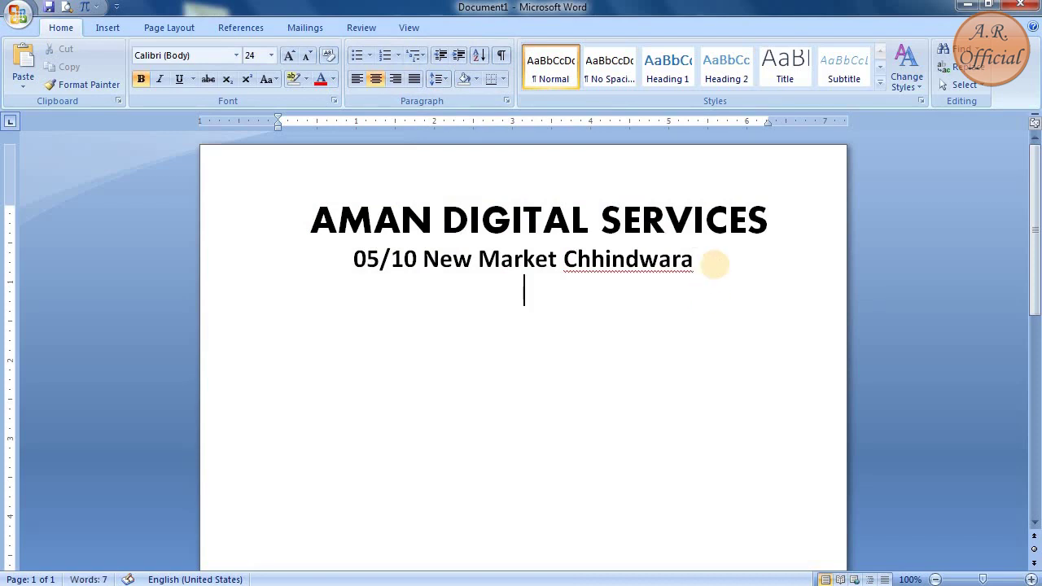
{"action": "type", "text": "Mob.No."}
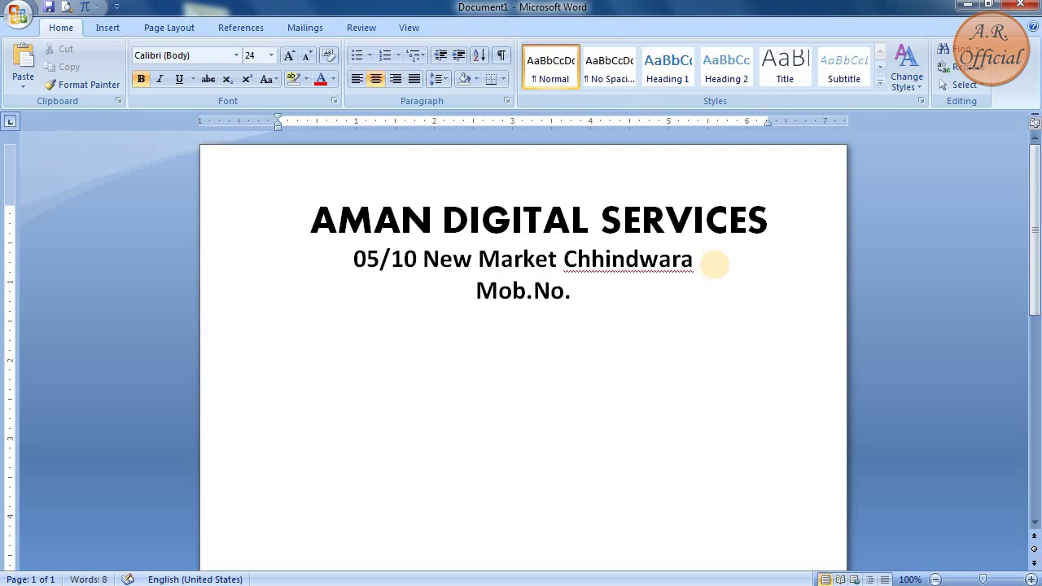
{"action": "type", "text": "-"}
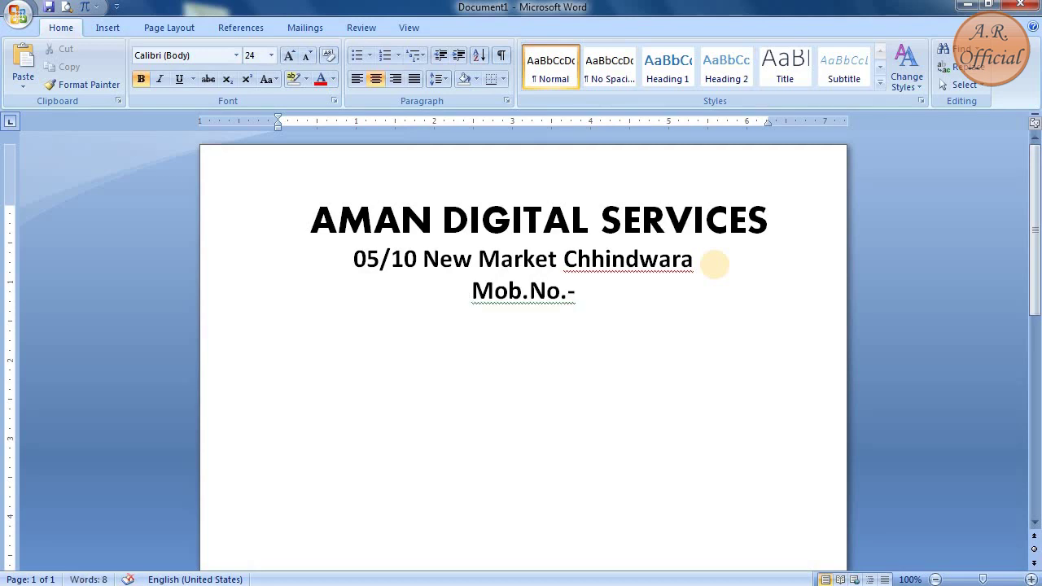
{"action": "type", "text": "9876543210"}
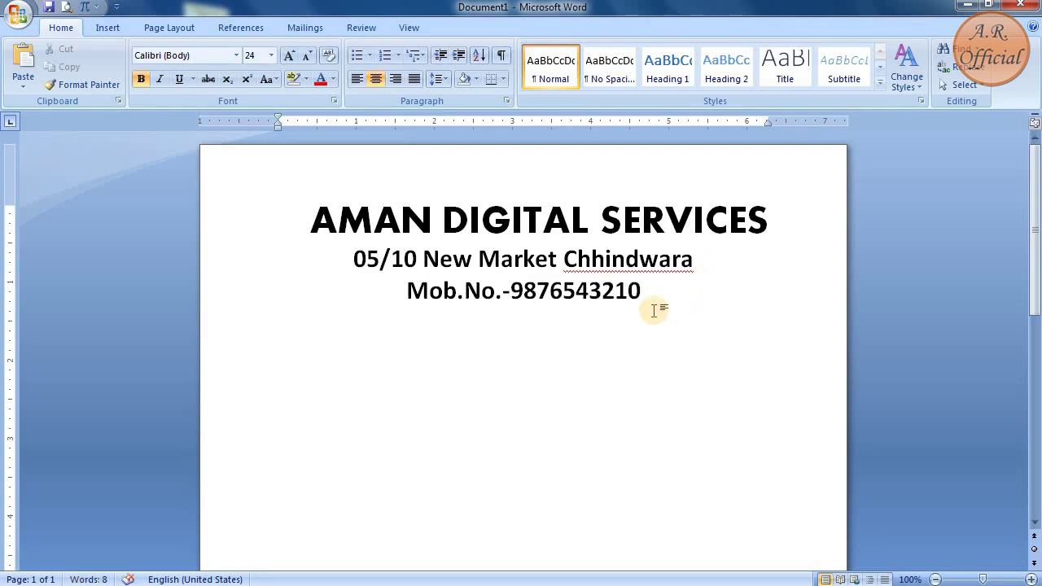
Colour the title line red.
{"action": "left_click", "coordinate": [565, 330]}
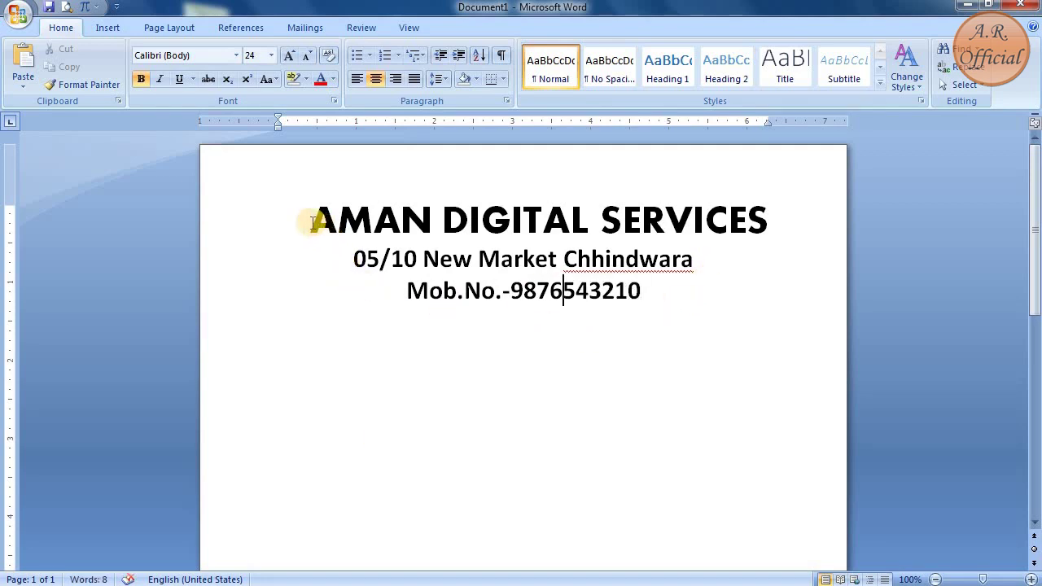
{"action": "left_click_drag", "start_coordinate": [312, 223], "coordinate": [863, 210]}
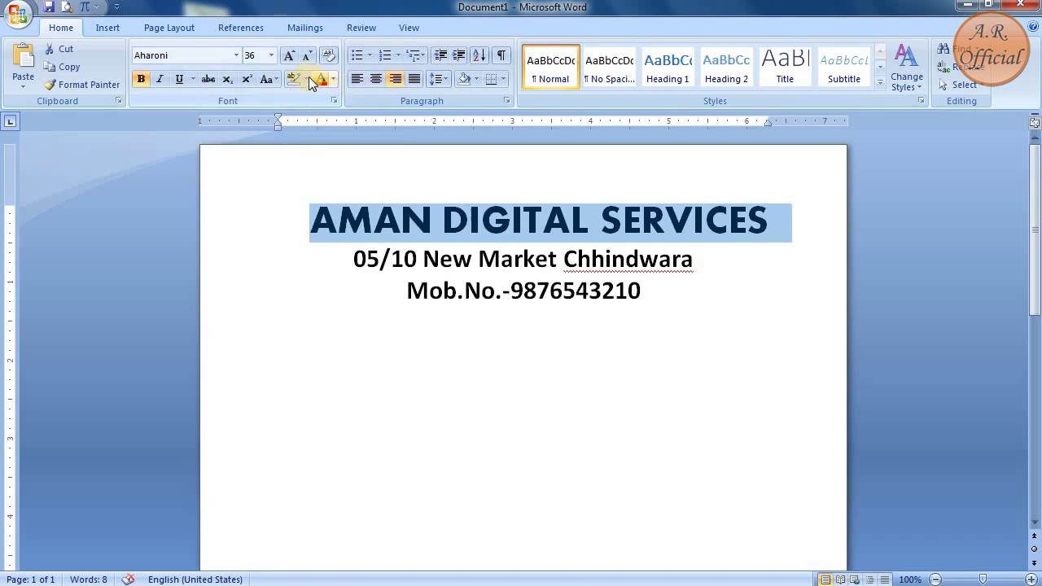
{"action": "left_click", "coordinate": [418, 228]}
{"action": "left_click_drag", "start_coordinate": [298, 212], "coordinate": [671, 222]}
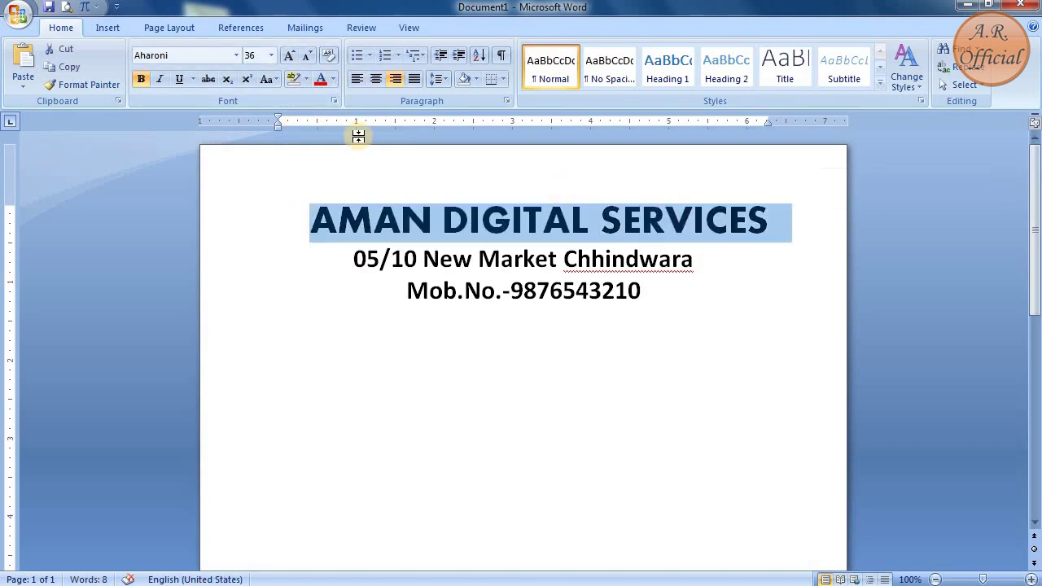
{"action": "left_click", "coordinate": [333, 79]}
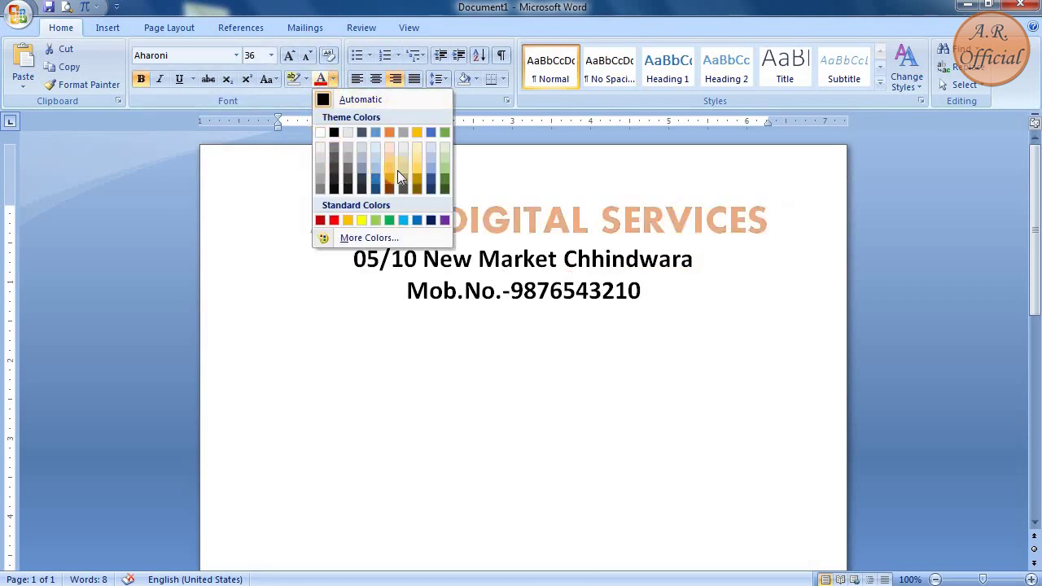
{"action": "left_click", "coordinate": [331, 219]}
{"action": "left_click", "coordinate": [298, 337]}
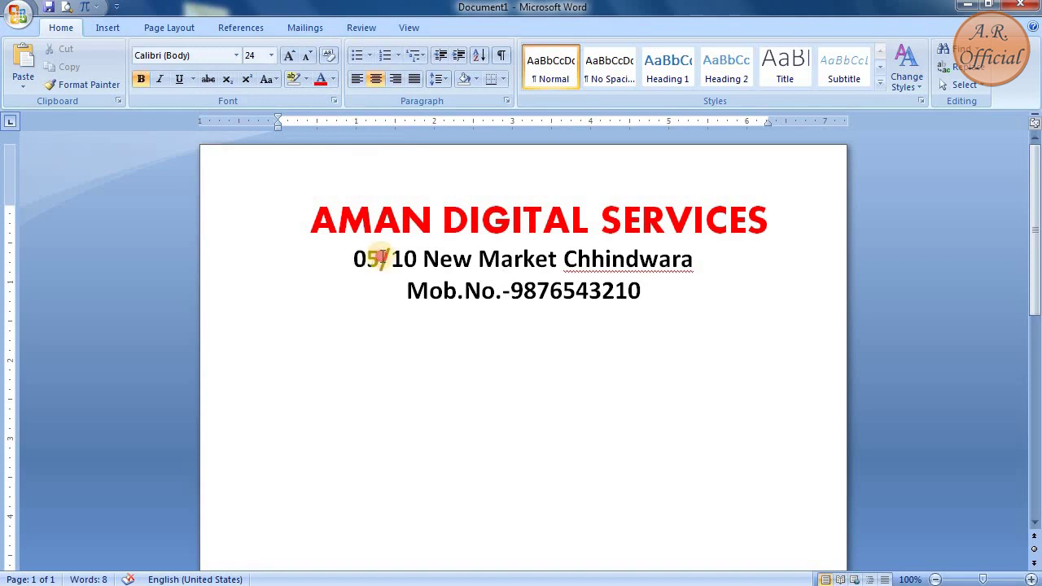
Colour the address line blue and remove its bold formatting.
{"action": "left_click_drag", "start_coordinate": [355, 258], "coordinate": [688, 258]}
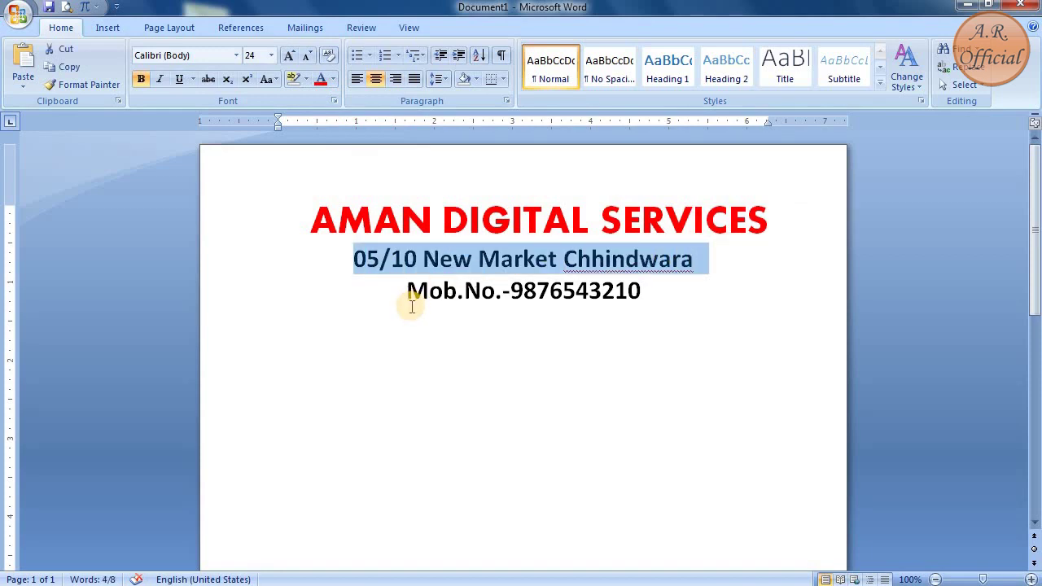
{"action": "left_click", "coordinate": [333, 79]}
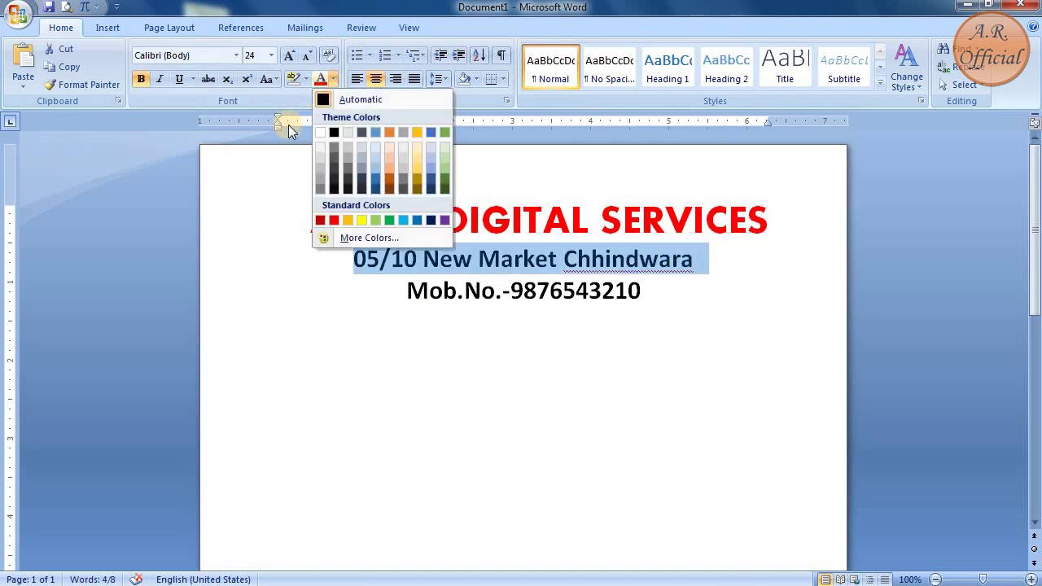
{"action": "left_click", "coordinate": [418, 220]}
{"action": "left_click", "coordinate": [423, 341]}
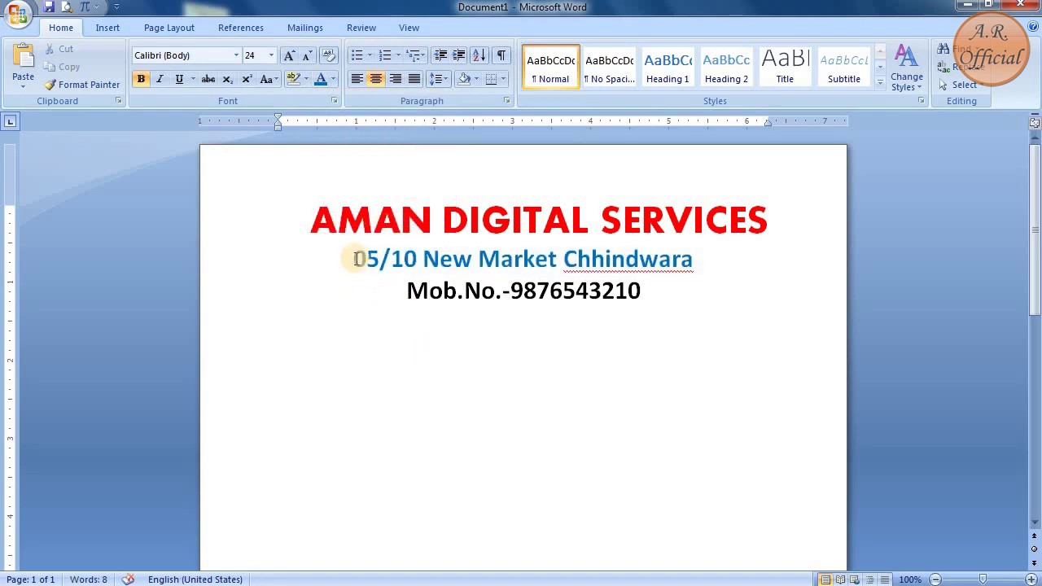
{"action": "left_click_drag", "start_coordinate": [356, 261], "coordinate": [679, 259]}
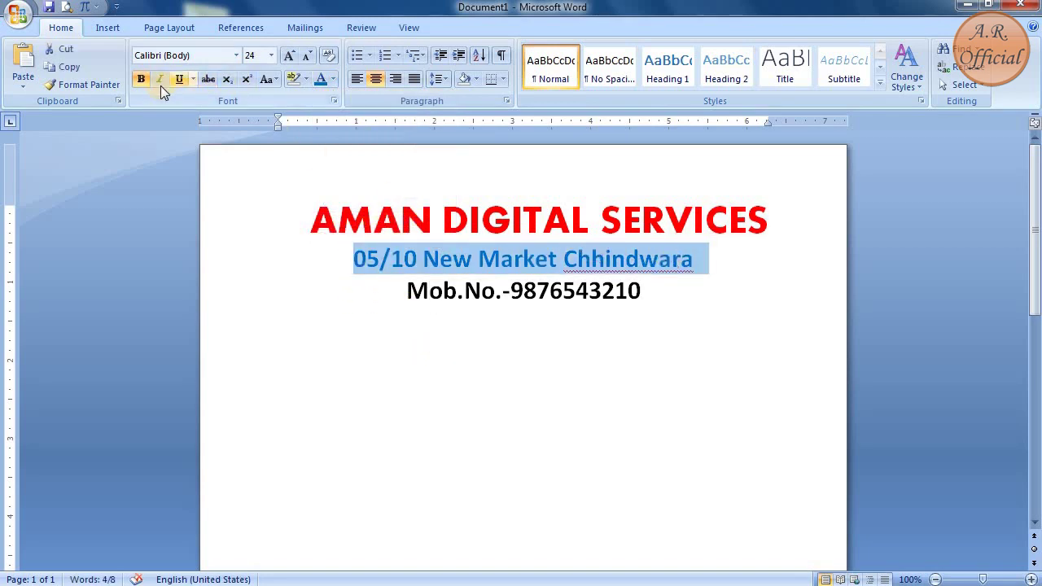
{"action": "left_click", "coordinate": [141, 79]}
{"action": "left_click", "coordinate": [407, 287]}
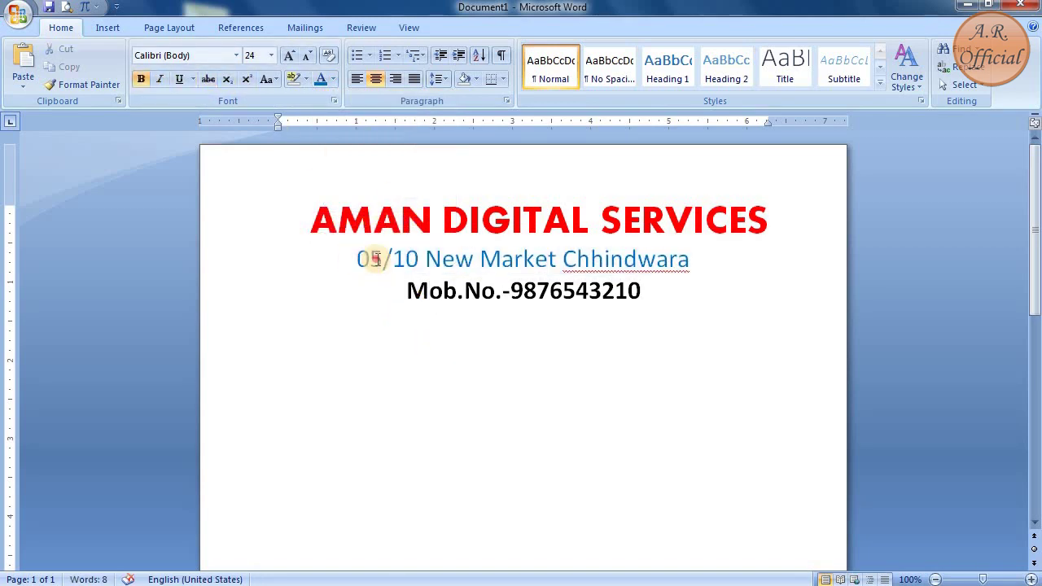
{"action": "left_click_drag", "start_coordinate": [355, 258], "coordinate": [725, 261]}
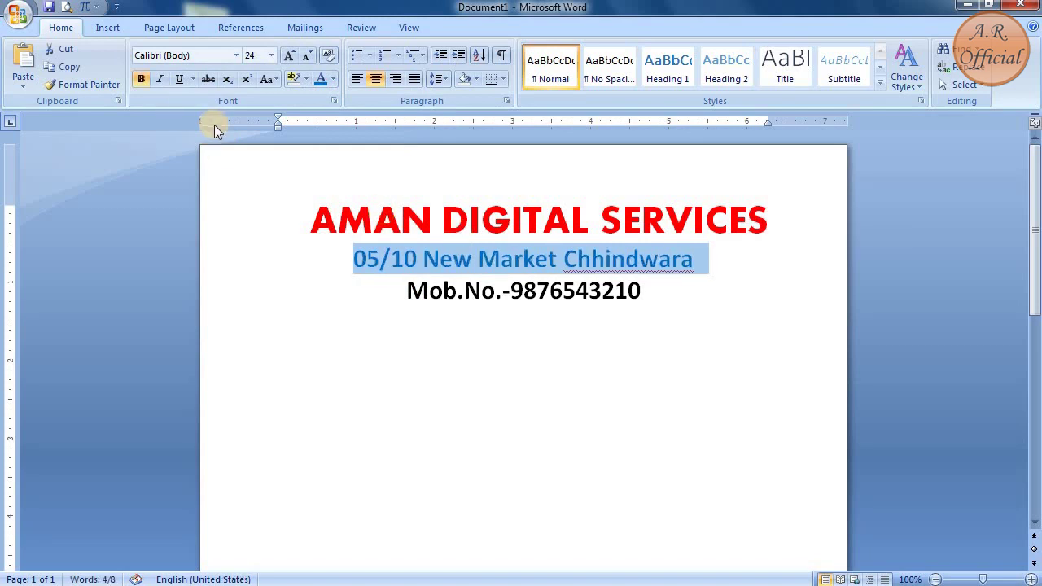
{"action": "left_click", "coordinate": [396, 219]}
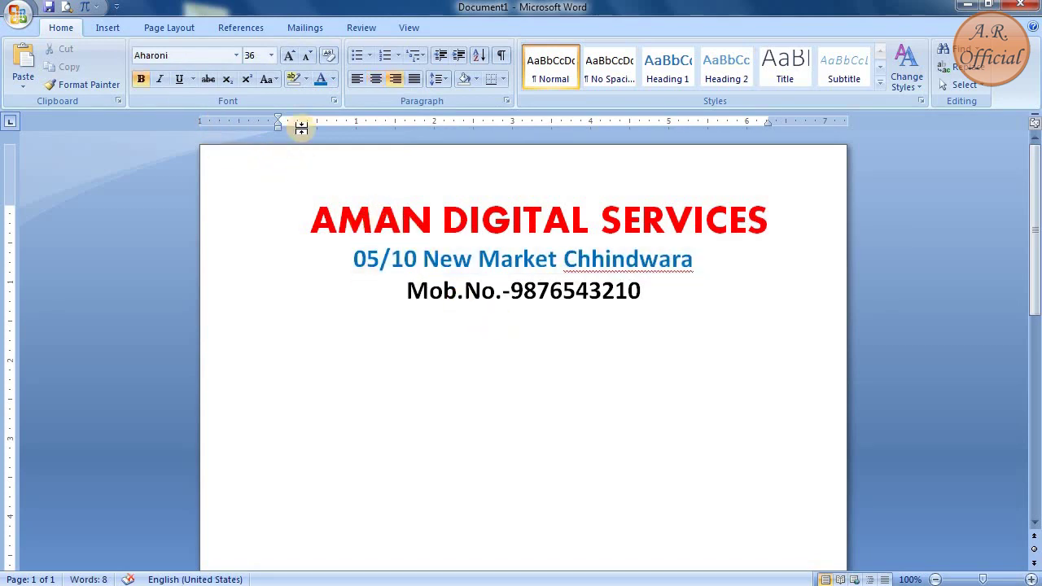
{"action": "left_click", "coordinate": [693, 307]}
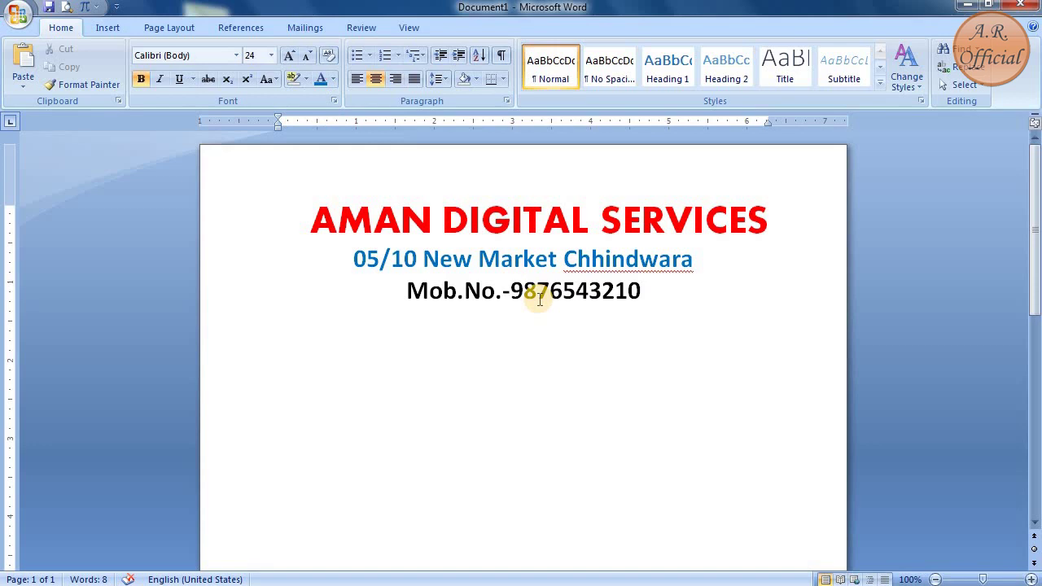
{"action": "left_click", "coordinate": [561, 324]}
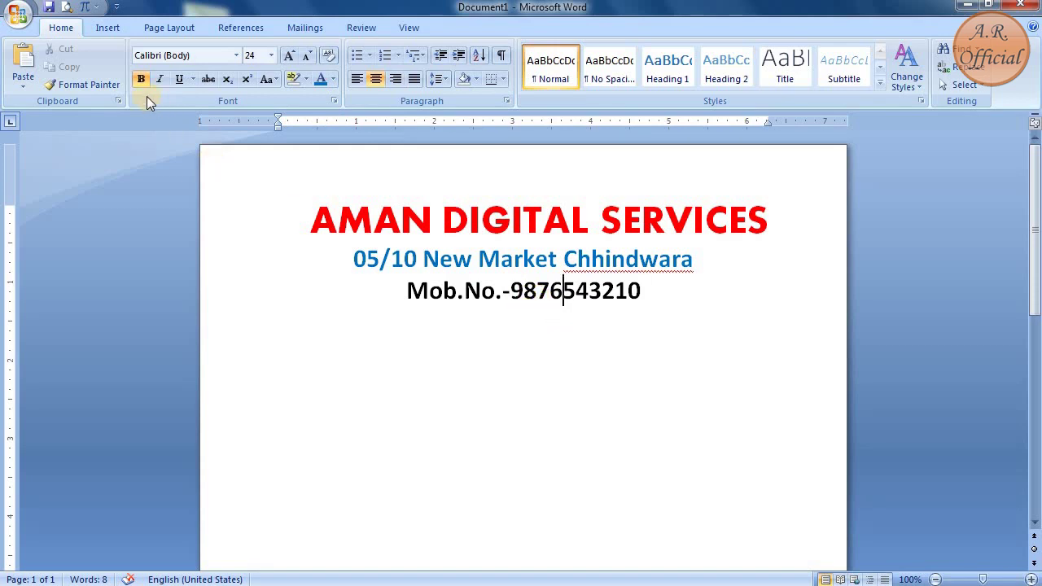
{"action": "left_click", "coordinate": [105, 27]}
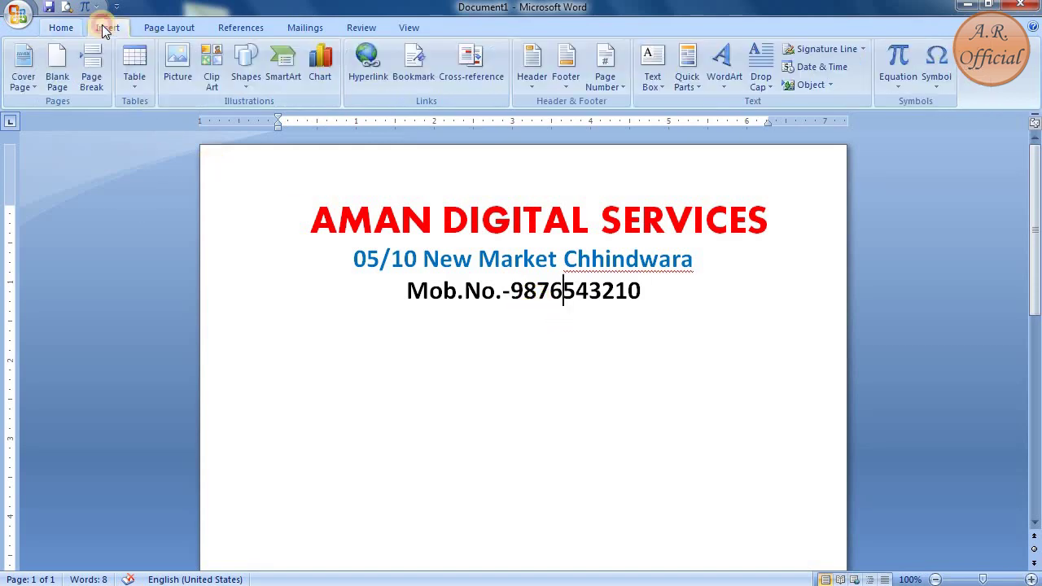
Draw a level solid line across the page under the mobile line and colour it red.
{"action": "left_click", "coordinate": [245, 73]}
{"action": "left_click", "coordinate": [257, 122]}
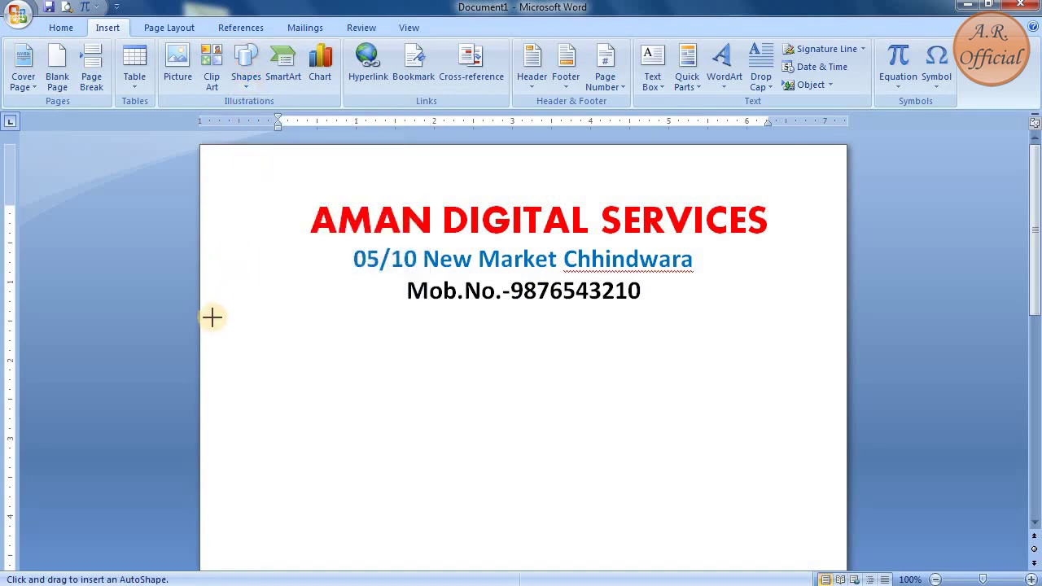
{"action": "left_click_drag", "start_coordinate": [398, 343], "coordinate": [841, 307]}
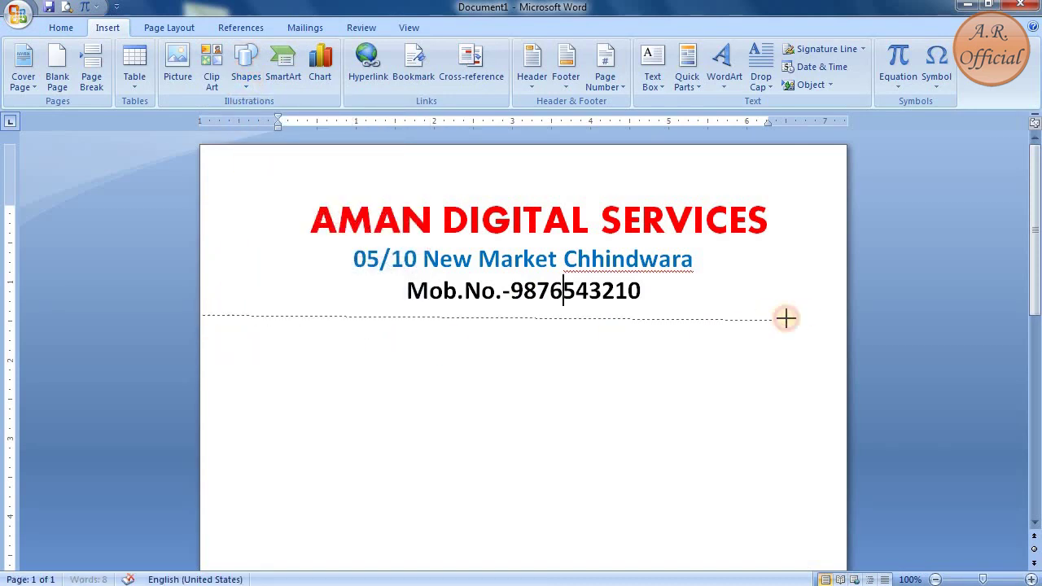
{"action": "left_click_drag", "start_coordinate": [841, 307], "coordinate": [841, 306]}
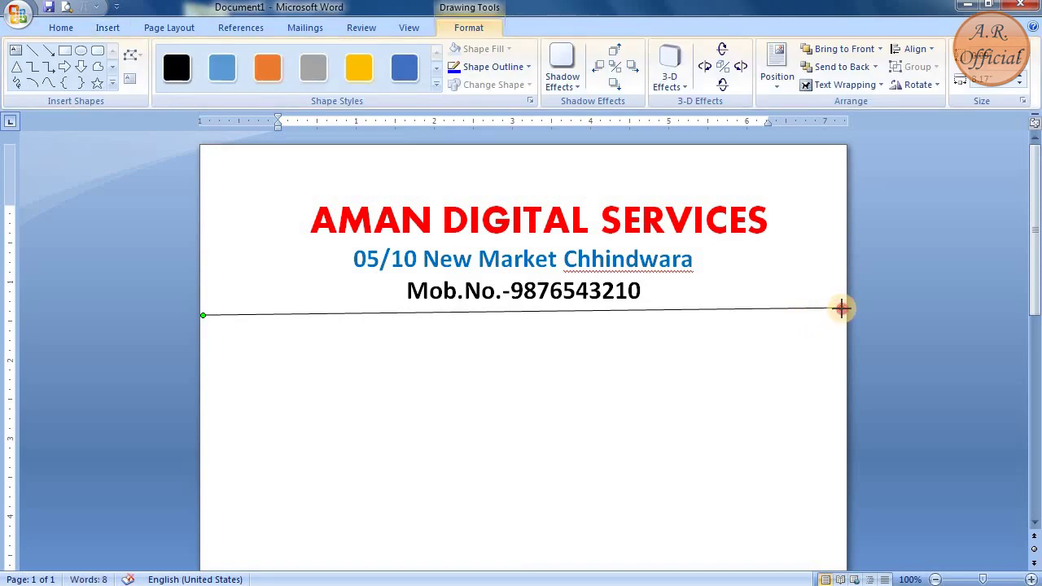
{"action": "left_click_drag", "start_coordinate": [841, 312], "coordinate": [843, 319]}
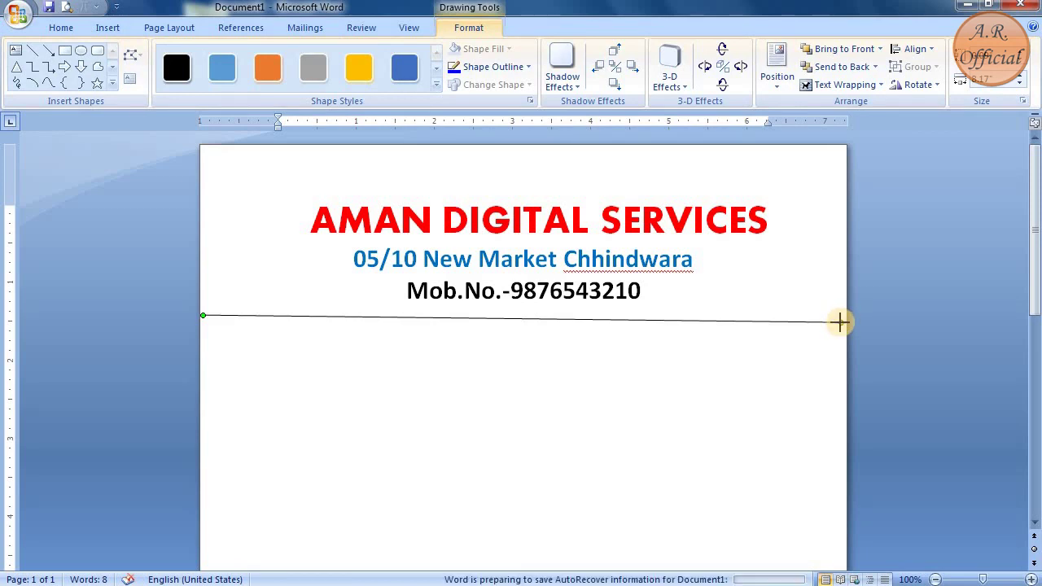
{"action": "left_click_drag", "start_coordinate": [841, 317], "coordinate": [841, 316]}
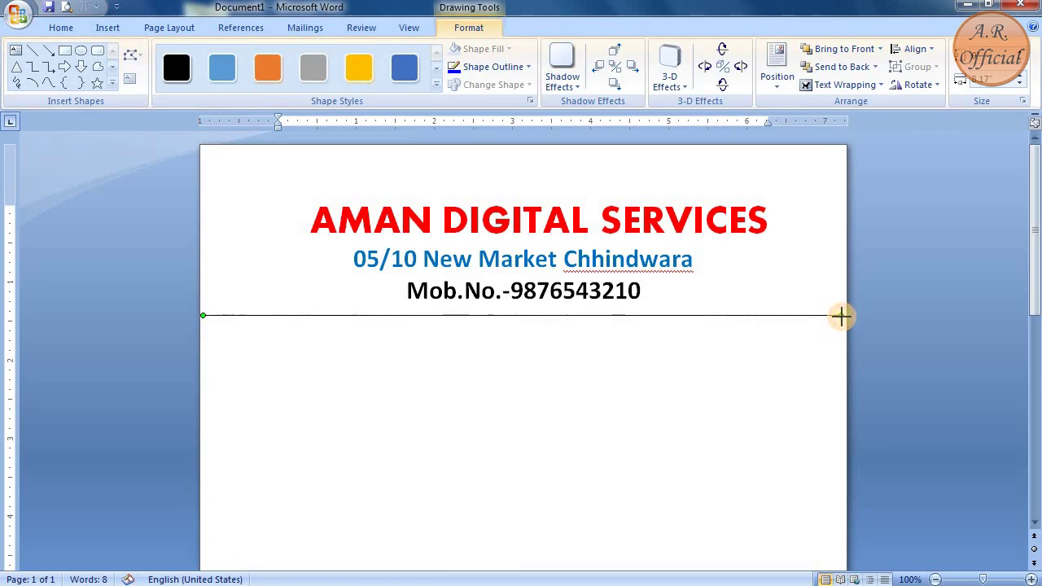
{"action": "left_click", "coordinate": [436, 84]}
{"action": "left_click", "coordinate": [179, 156]}
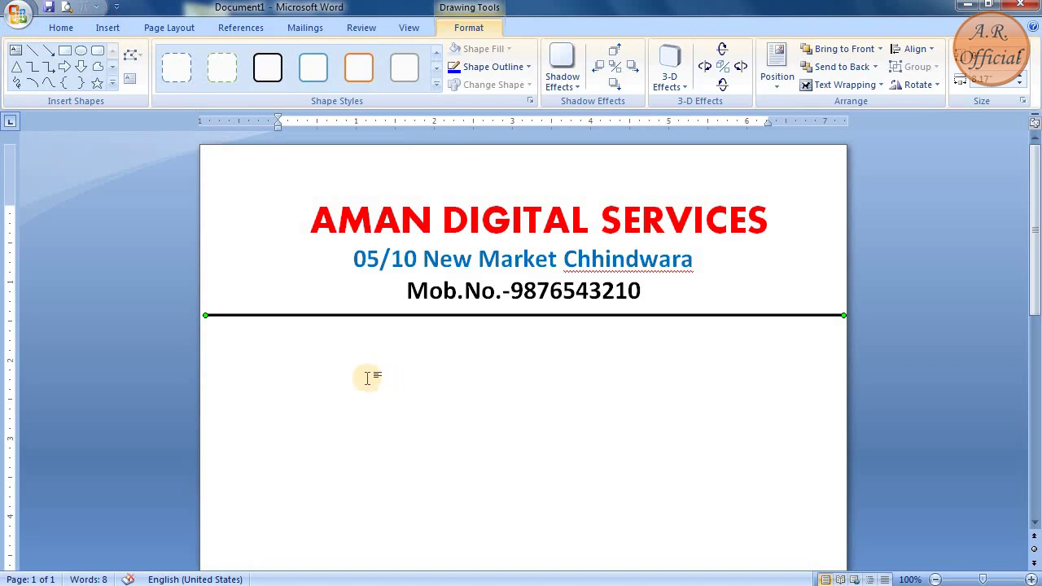
{"action": "left_click", "coordinate": [528, 75]}
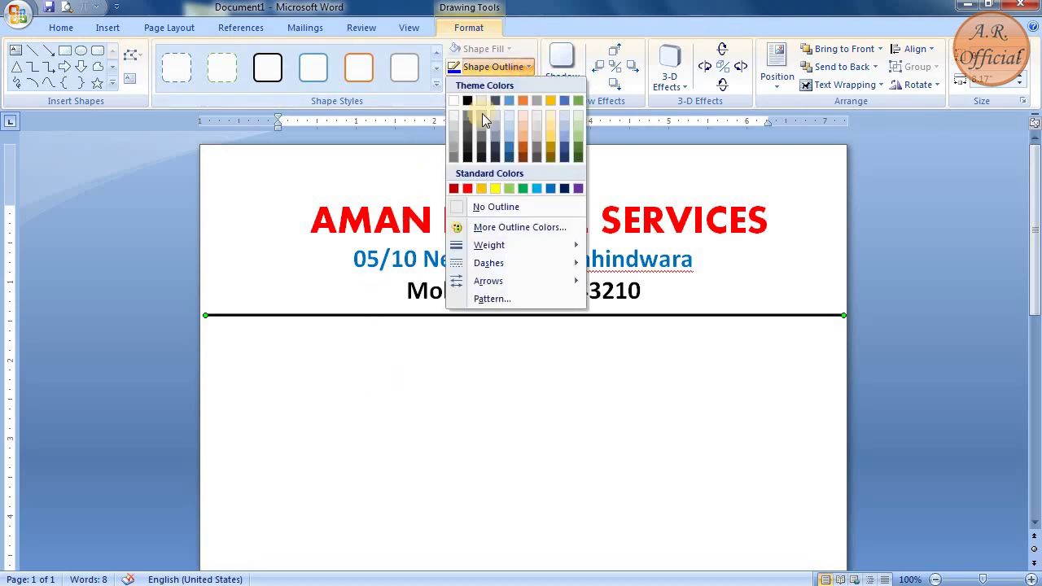
{"action": "left_click", "coordinate": [467, 190]}
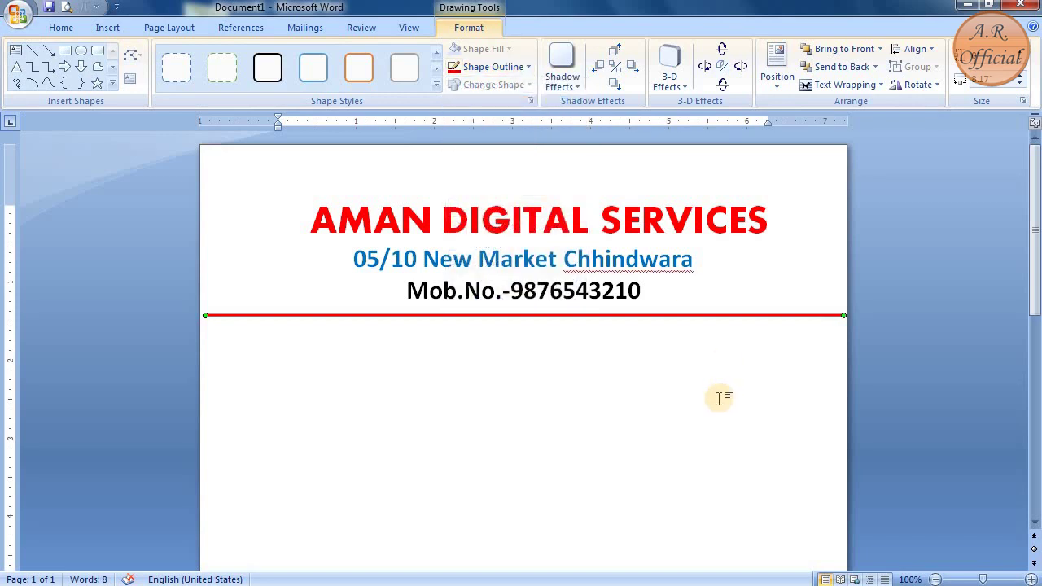
{"action": "left_click", "coordinate": [720, 397]}
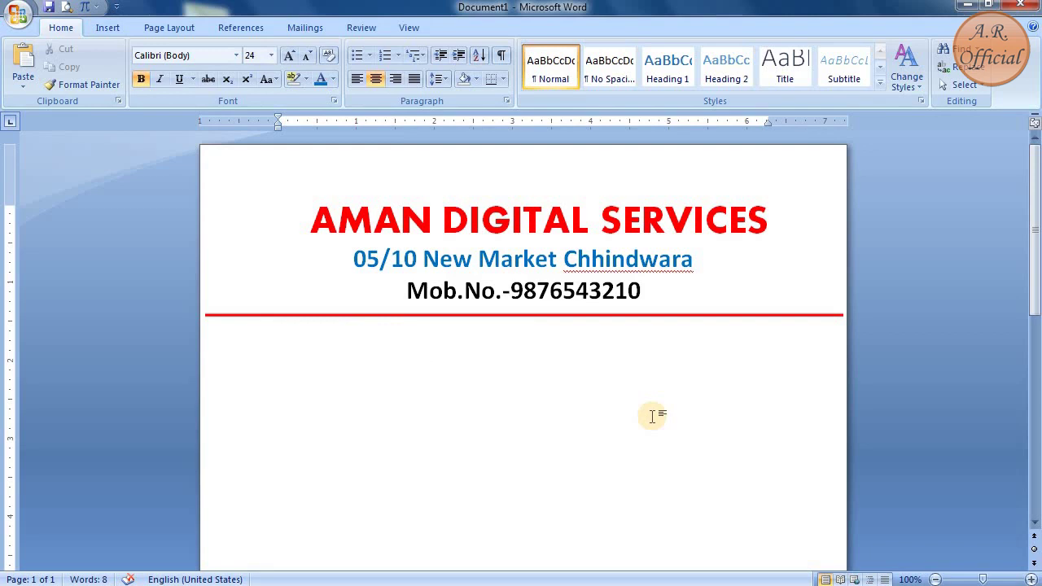
Type a left-aligned line 'Reg.No.: ……' and 'Date: ……' under the red rule.
{"action": "left_click", "coordinate": [356, 78]}
{"action": "type", "text": "Reg.No.:"}
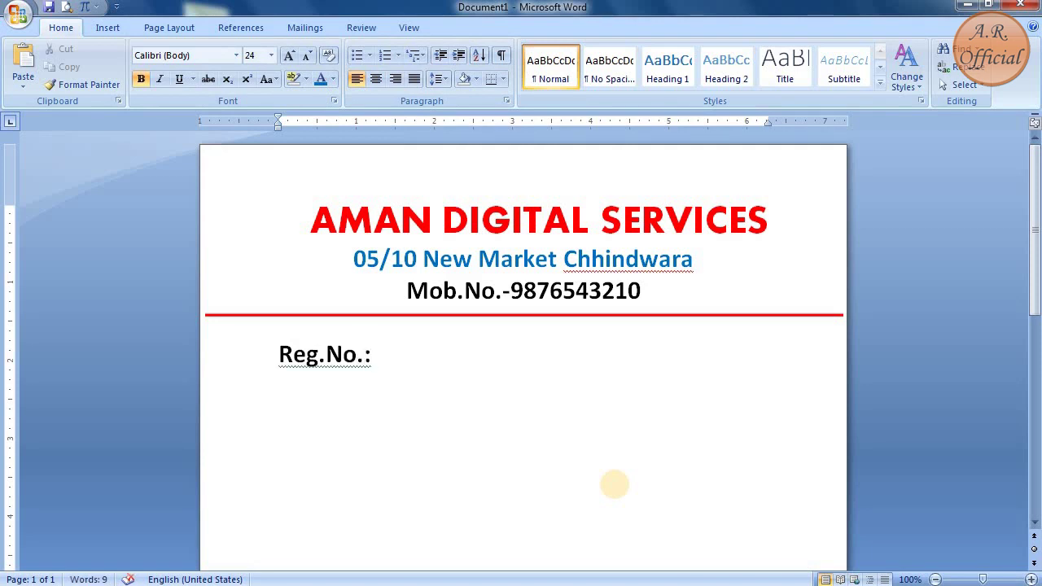
{"action": "type", "text": ".."}
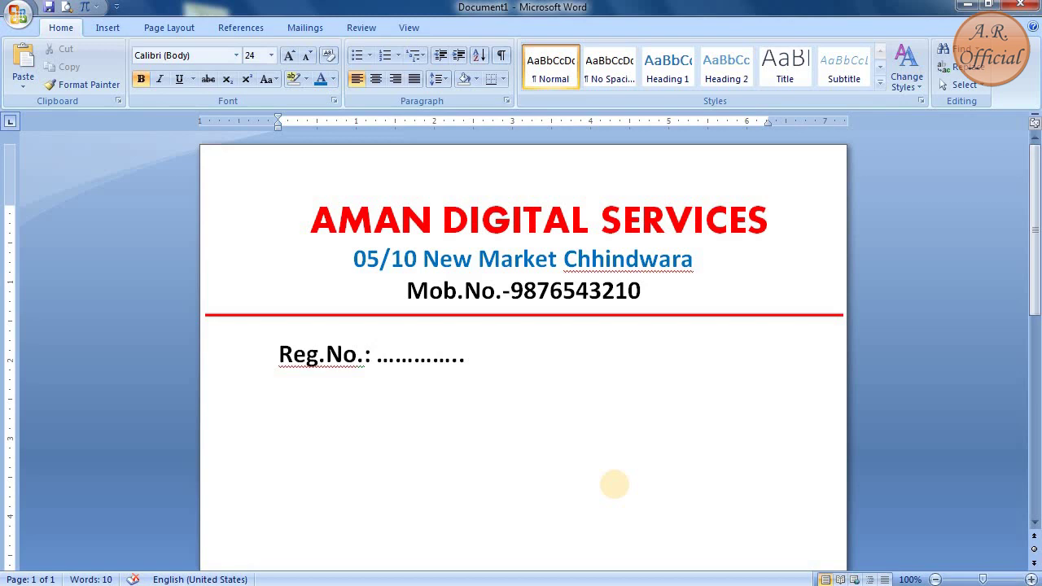
{"action": "type", "text": "Date: ..............."}
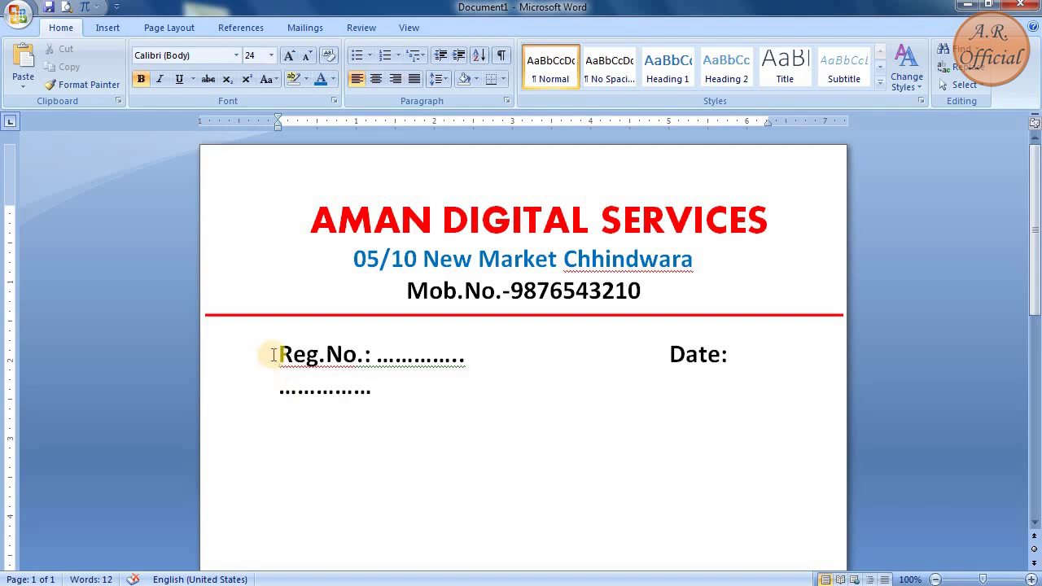
{"action": "left_click_drag", "start_coordinate": [264, 353], "coordinate": [448, 404]}
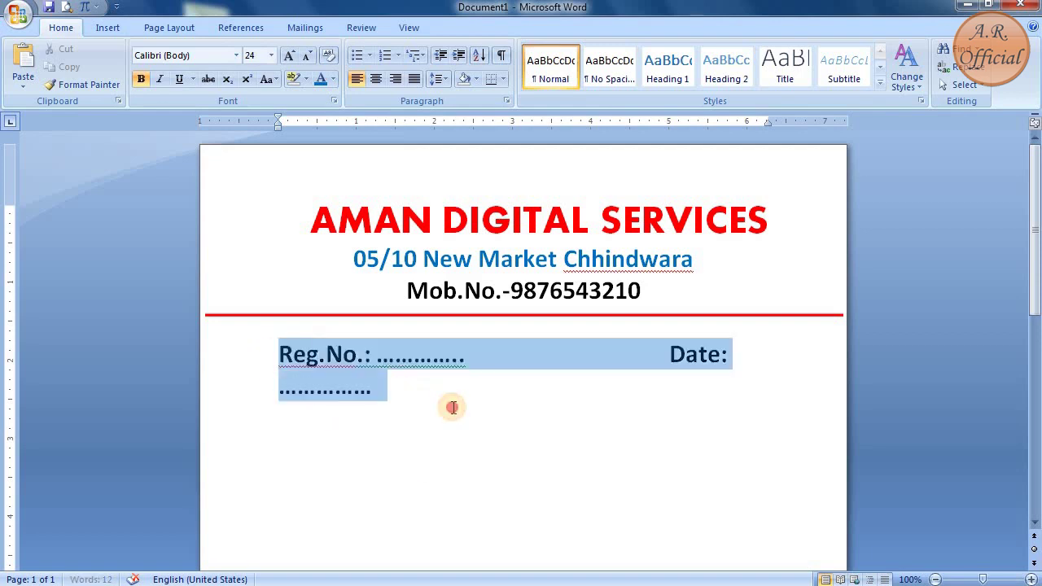
Make the Reg.No./Date line 16 pt, not bold, and fit it on one line.
{"action": "left_click", "coordinate": [271, 55]}
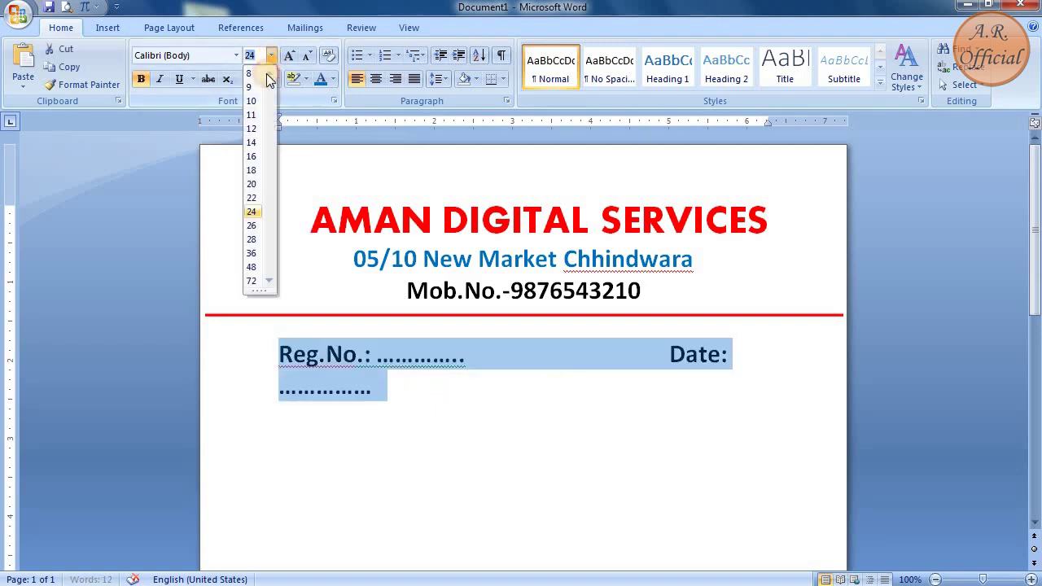
{"action": "left_click", "coordinate": [251, 157]}
{"action": "left_click", "coordinate": [140, 79]}
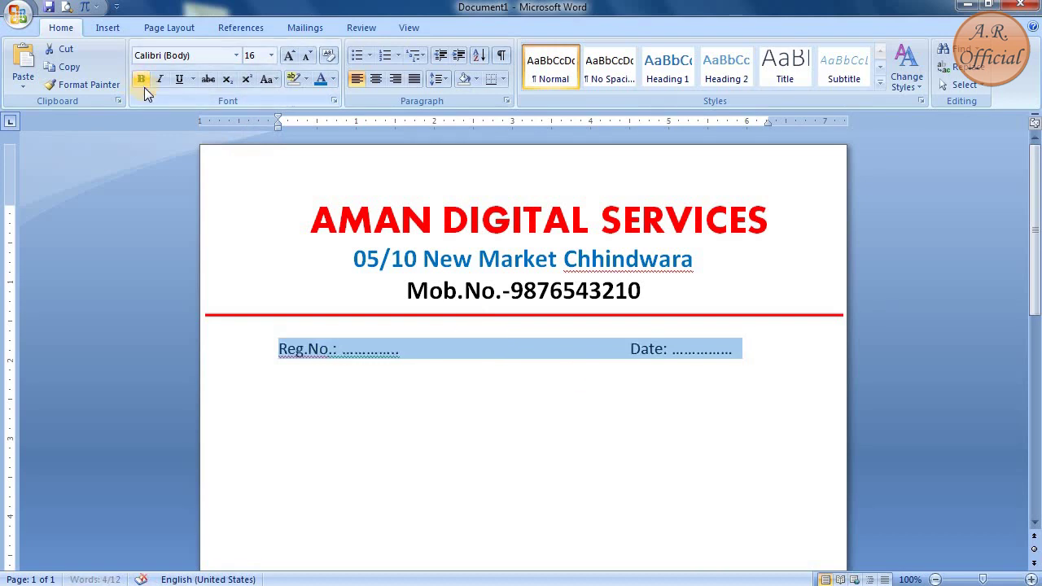
{"action": "left_click", "coordinate": [435, 350]}
{"action": "left_click", "coordinate": [631, 350]}
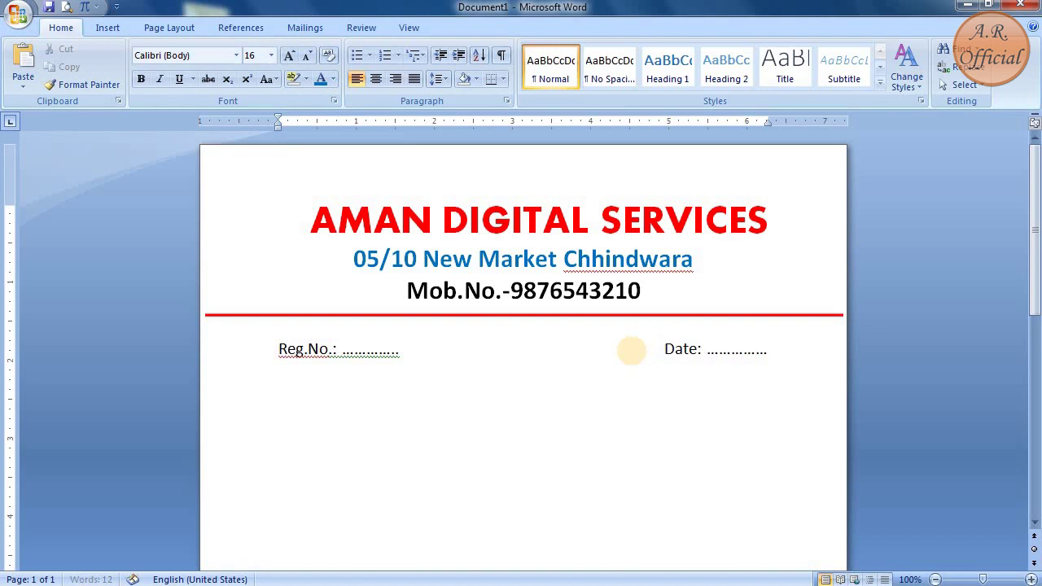
{"action": "key", "text": "BackSpace"}
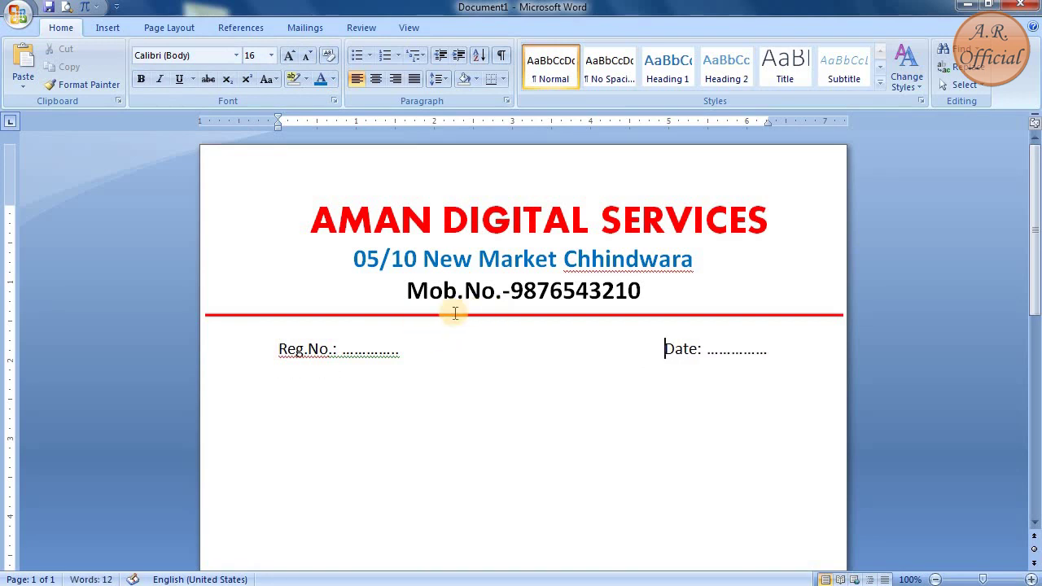
Delete the empty line below the red rule, widen the top margin slightly, and nudge the rule up.
{"action": "left_click", "coordinate": [395, 328]}
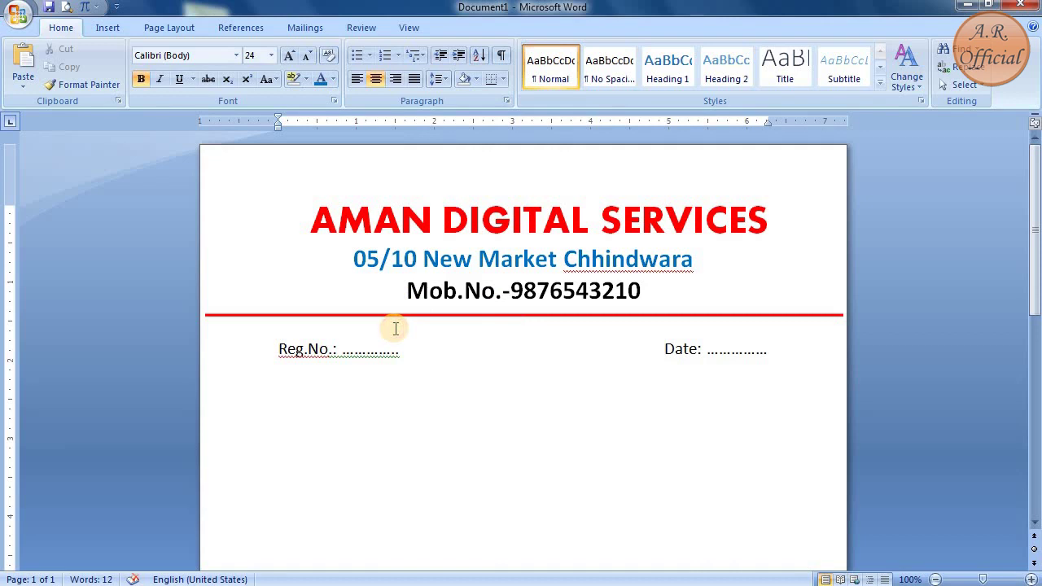
{"action": "key", "text": "Delete"}
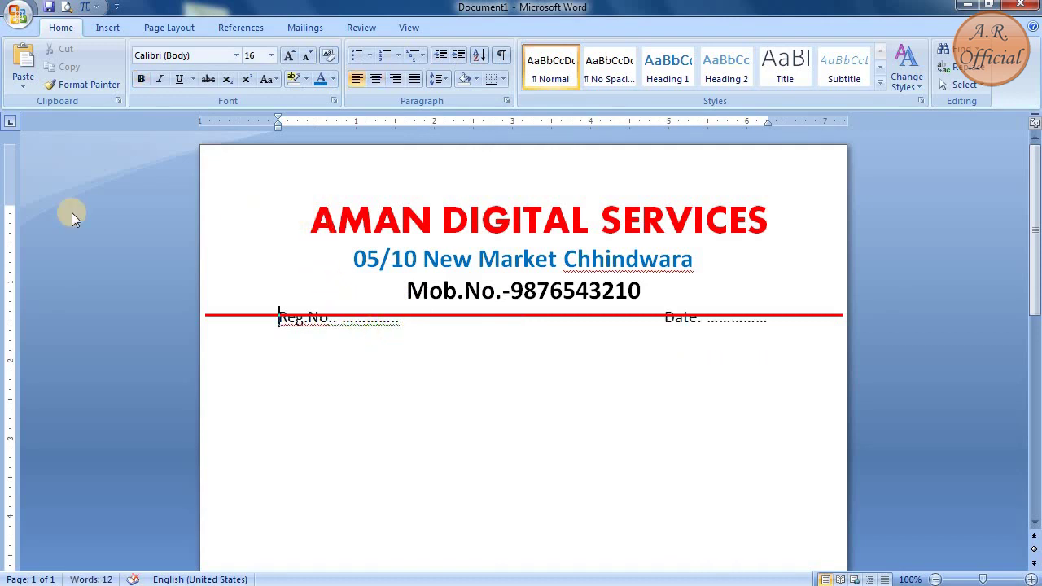
{"action": "left_click_drag", "start_coordinate": [8, 203], "coordinate": [8, 209]}
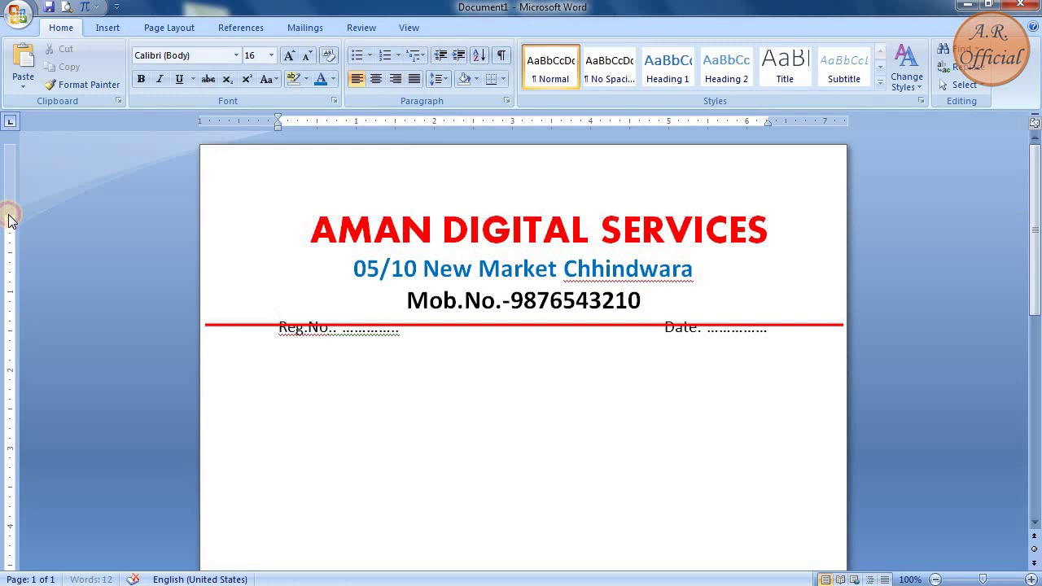
{"action": "left_click", "coordinate": [429, 326]}
{"action": "key", "text": "Up"}
{"action": "key", "text": "Up"}
{"action": "key", "text": "Up"}
{"action": "key", "text": "Up"}
{"action": "key", "text": "Up"}
{"action": "key", "text": "Up"}
{"action": "key", "text": "Up"}
{"action": "key", "text": "Up"}
{"action": "key", "text": "Up"}
{"action": "key", "text": "Up"}
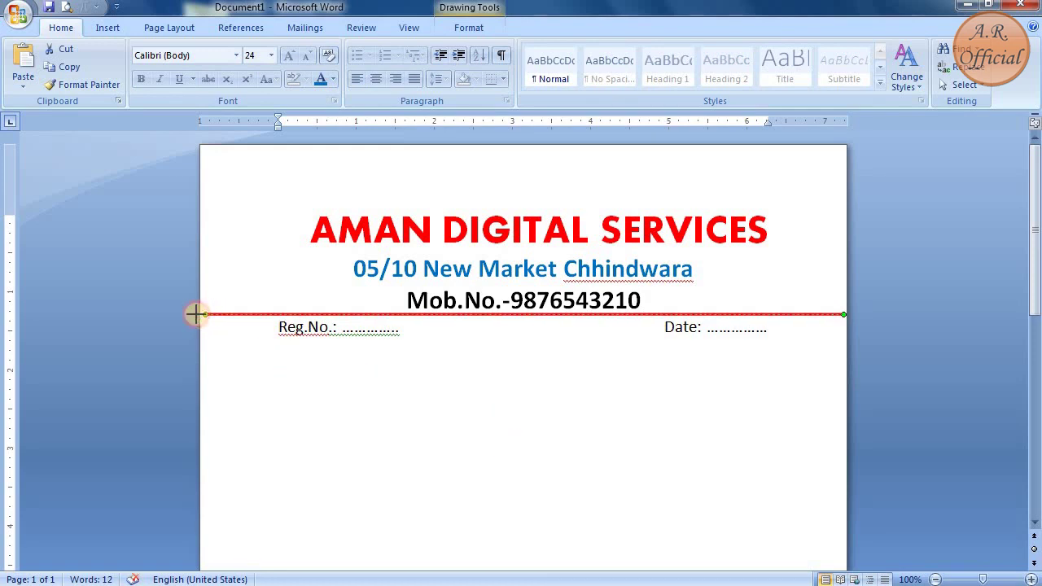
{"action": "left_click", "coordinate": [557, 426]}
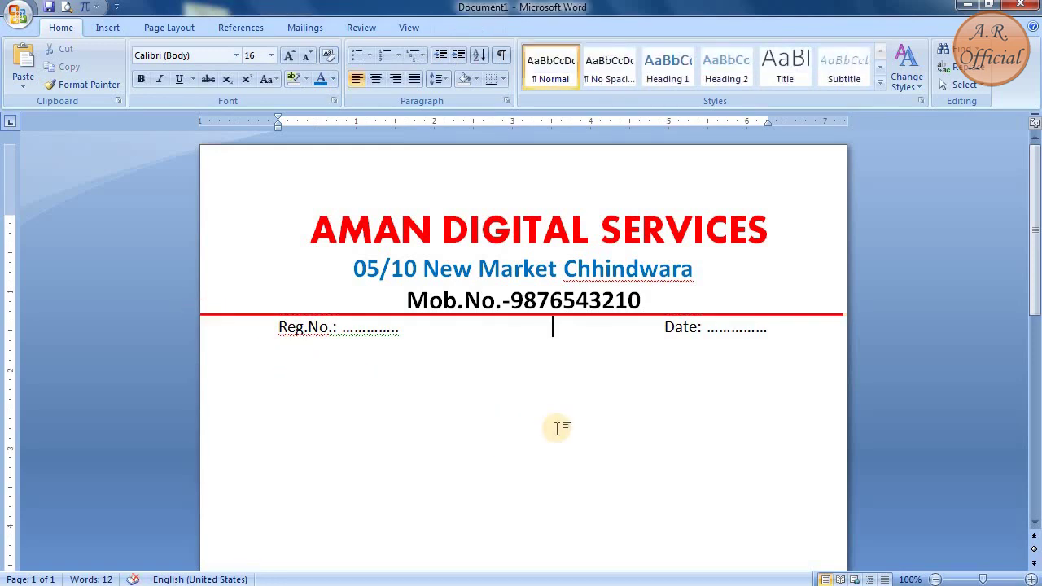
{"action": "left_click", "coordinate": [642, 315]}
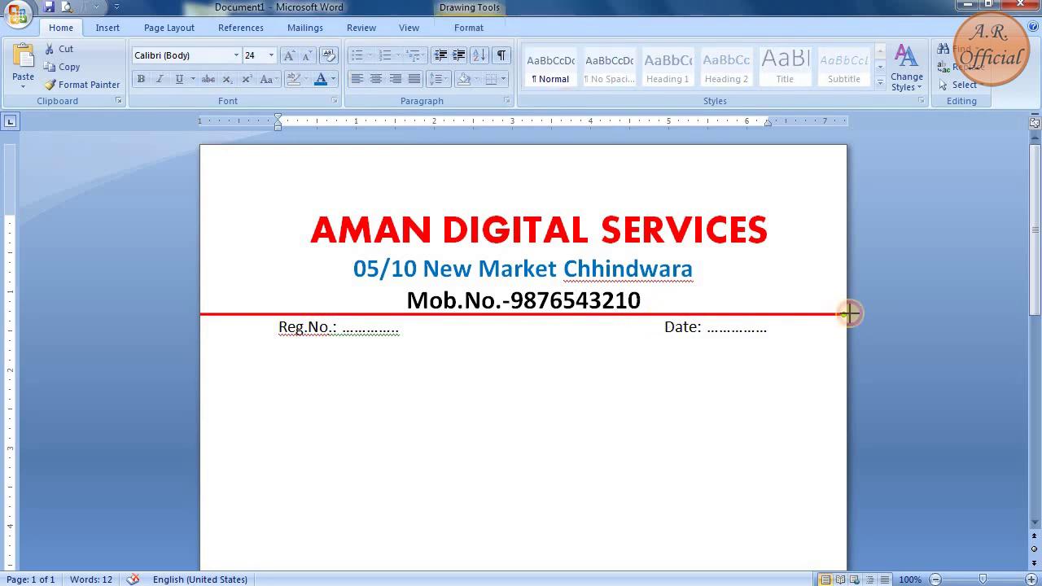
{"action": "left_click", "coordinate": [729, 377]}
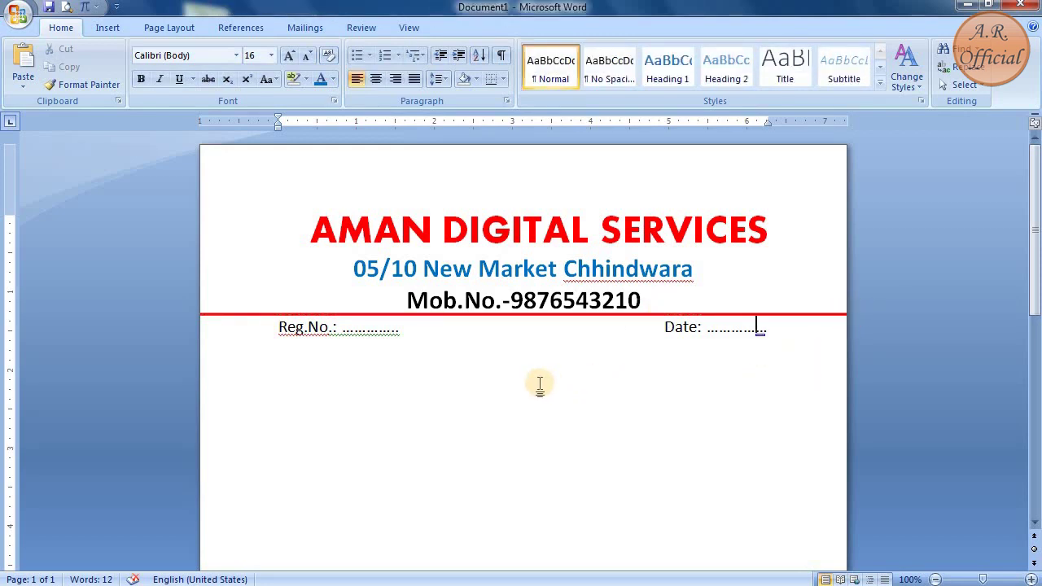
{"action": "left_click", "coordinate": [103, 29]}
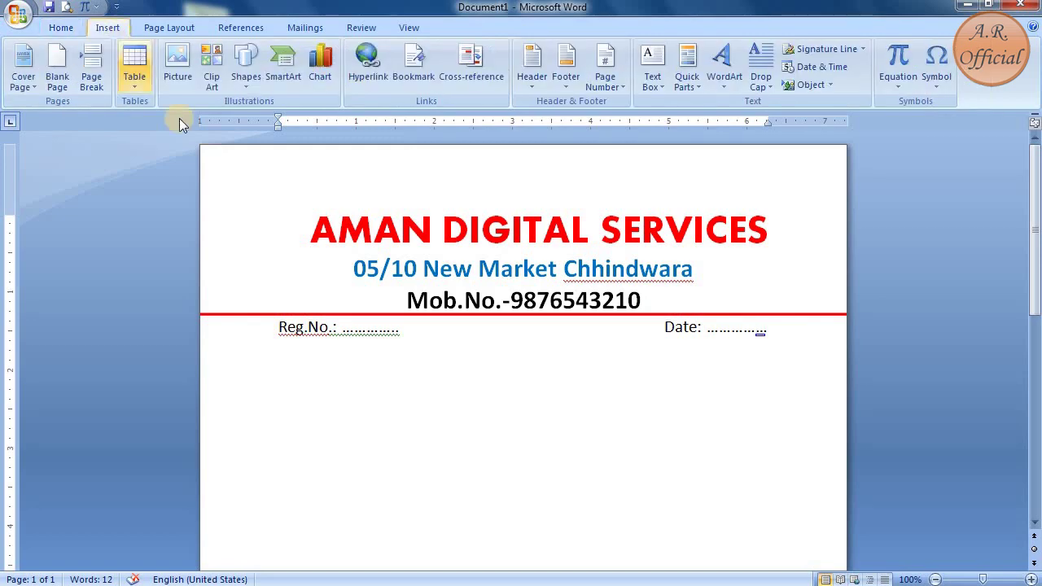
Insert the Desktop Computer picture, shrink it, set In Front of Text, and place it left of the address.
{"action": "left_click", "coordinate": [178, 63]}
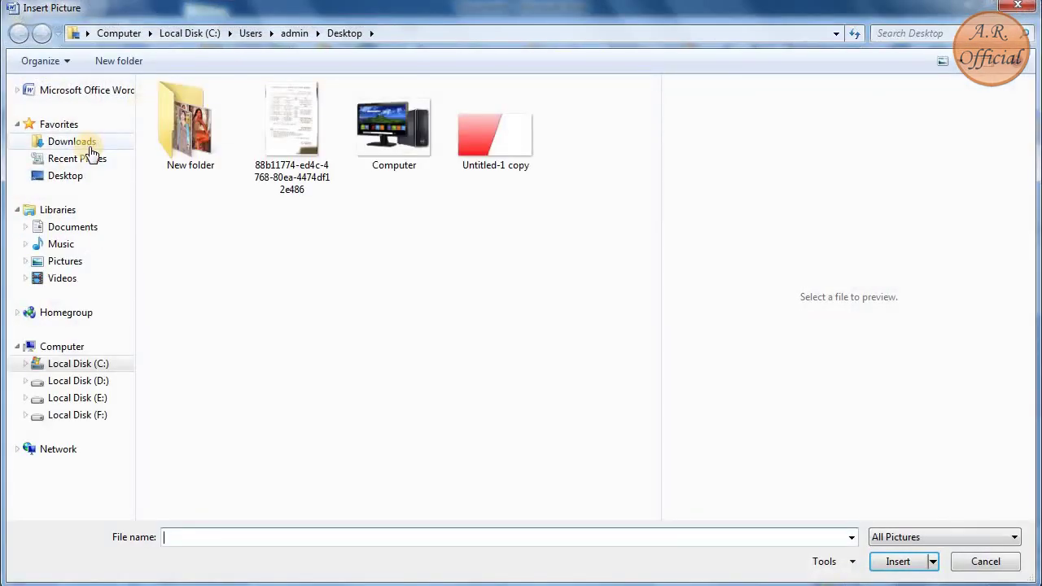
{"action": "left_click", "coordinate": [73, 176]}
{"action": "left_click", "coordinate": [399, 236]}
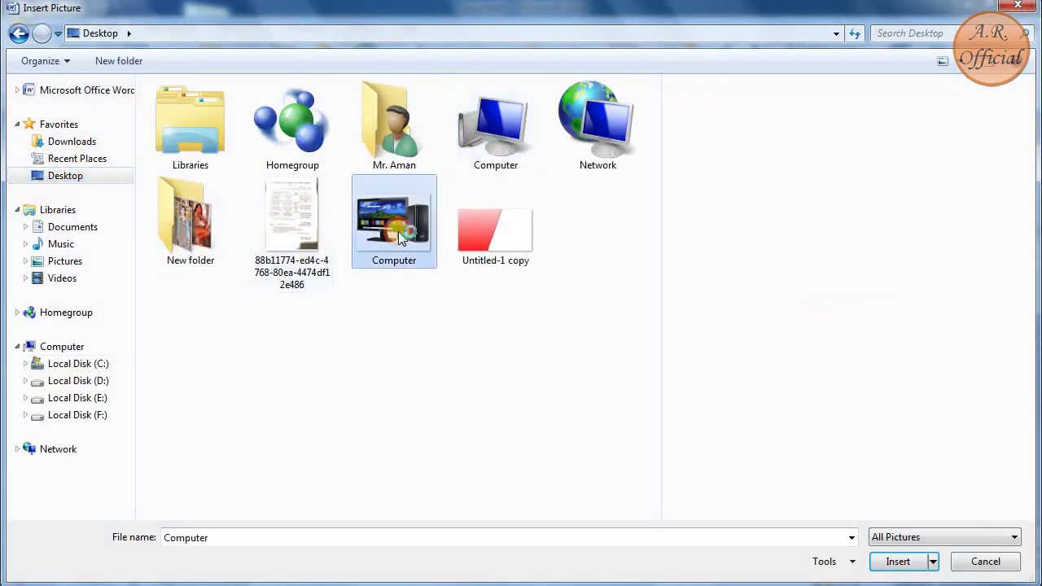
{"action": "left_click", "coordinate": [898, 561]}
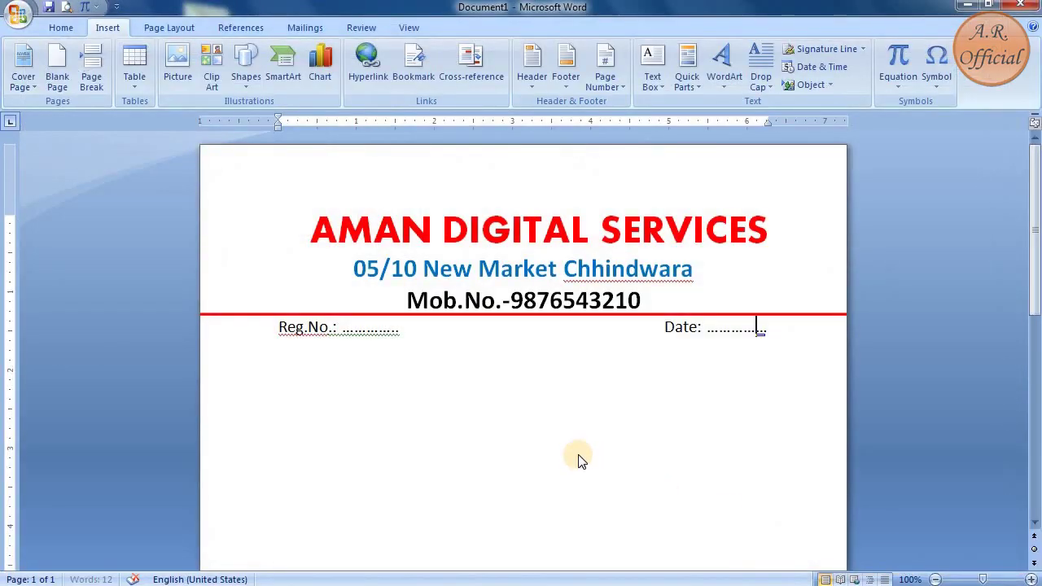
{"action": "scroll", "coordinate": [521, 381], "scroll_direction": "up", "scroll_amount": 2}
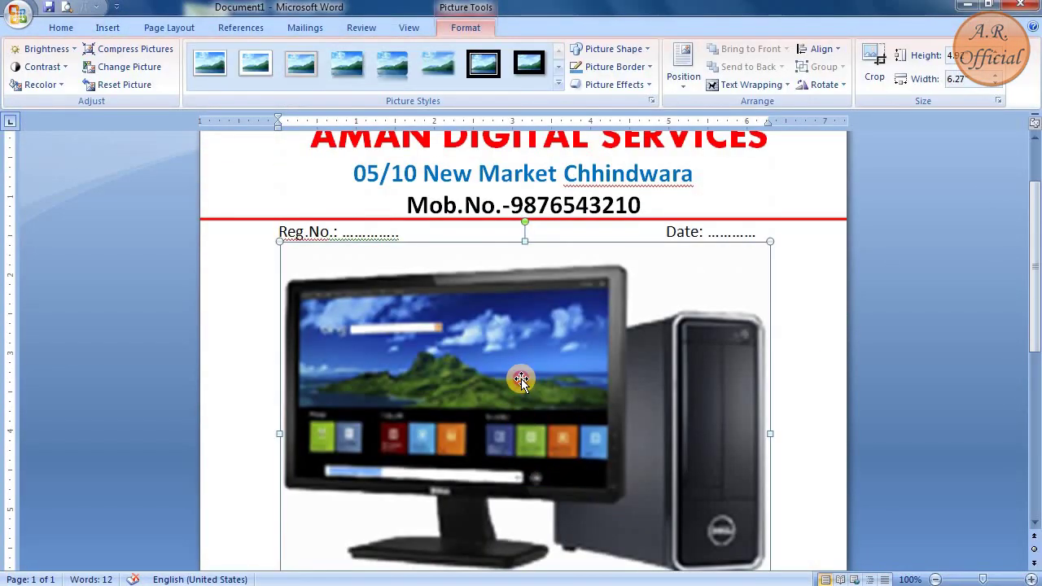
{"action": "scroll", "coordinate": [733, 426], "scroll_direction": "down", "scroll_amount": 3}
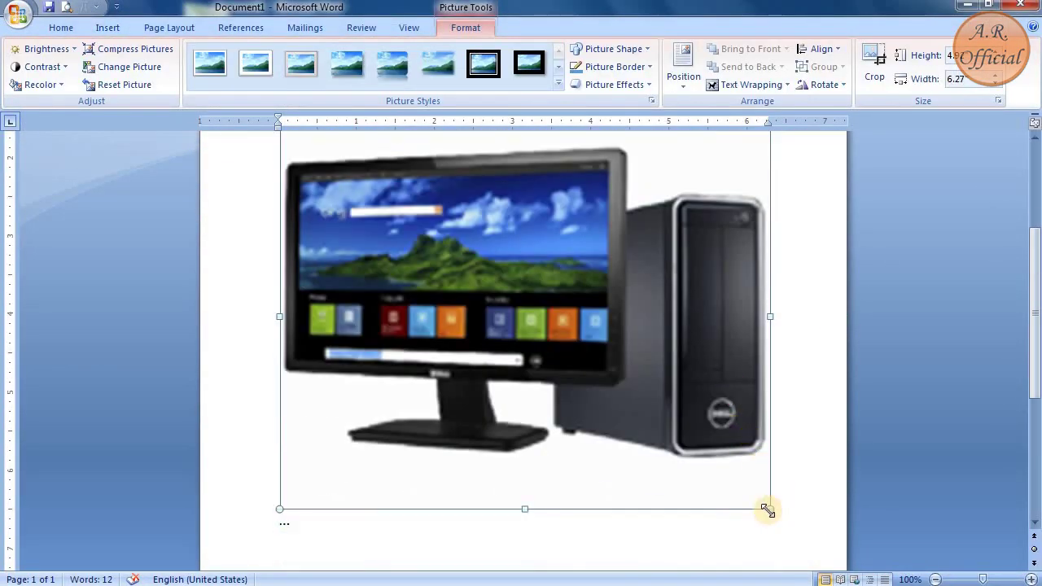
{"action": "left_click_drag", "start_coordinate": [768, 510], "coordinate": [442, 249]}
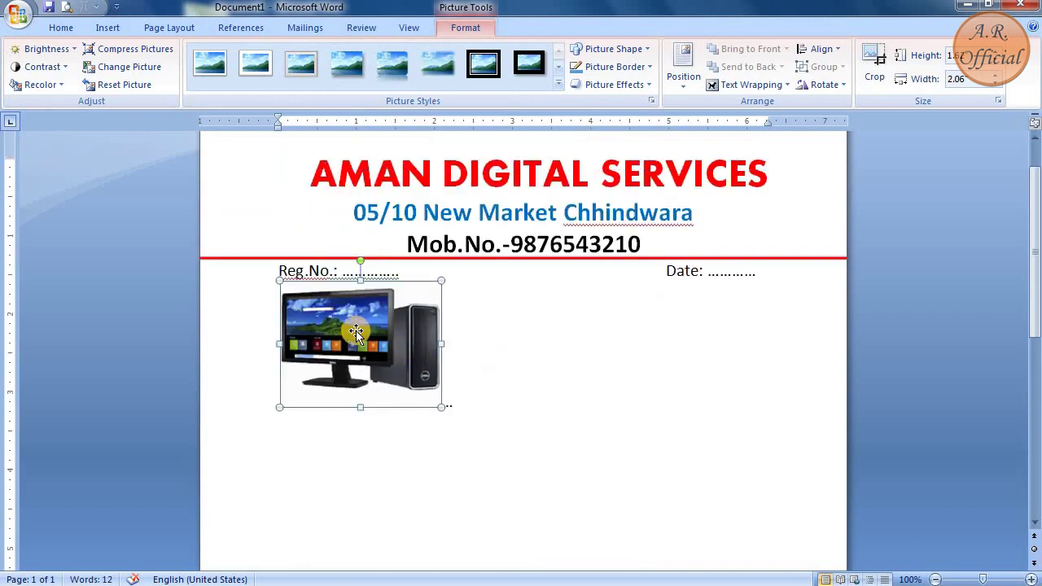
{"action": "left_click", "coordinate": [745, 84]}
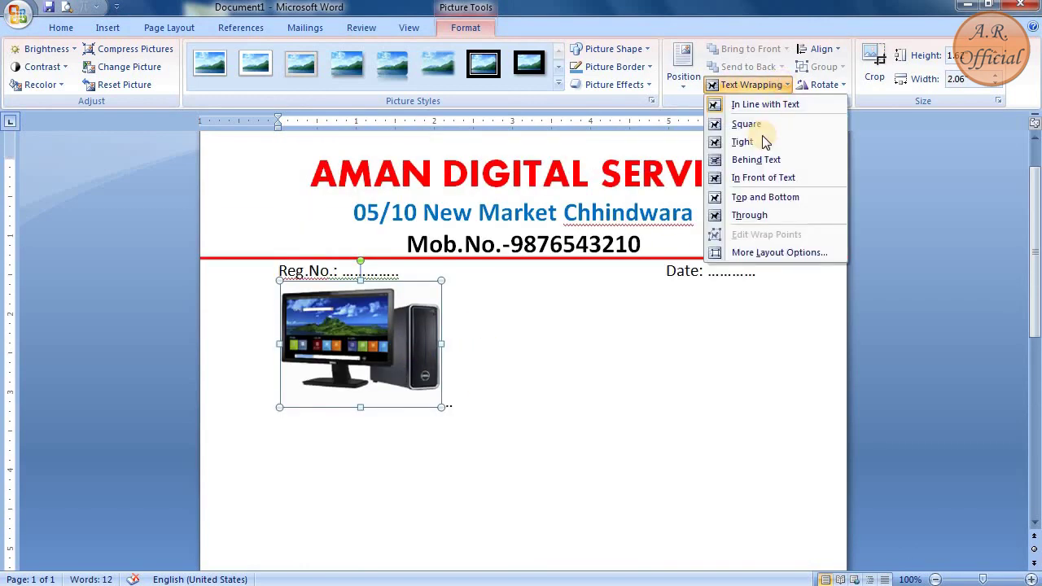
{"action": "left_click", "coordinate": [757, 181]}
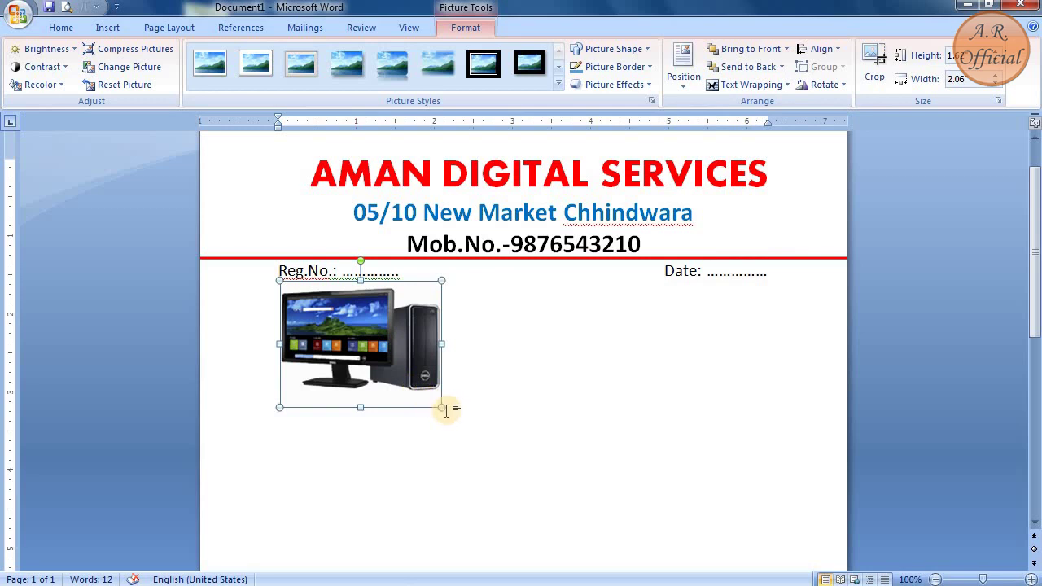
{"action": "left_click_drag", "start_coordinate": [446, 410], "coordinate": [372, 355]}
{"action": "left_click_drag", "start_coordinate": [325, 318], "coordinate": [286, 236]}
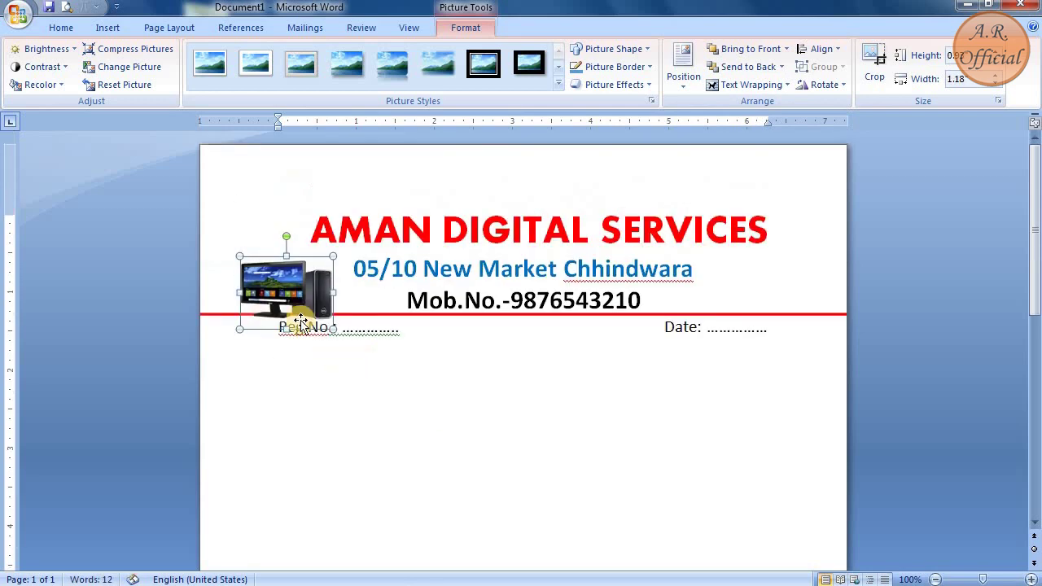
{"action": "mouse_move", "coordinate": [330, 328]}
{"action": "left_mouse_down"}
{"action": "mouse_move", "coordinate": [286, 274]}
{"action": "mouse_move", "coordinate": [317, 285]}
{"action": "left_mouse_up"}
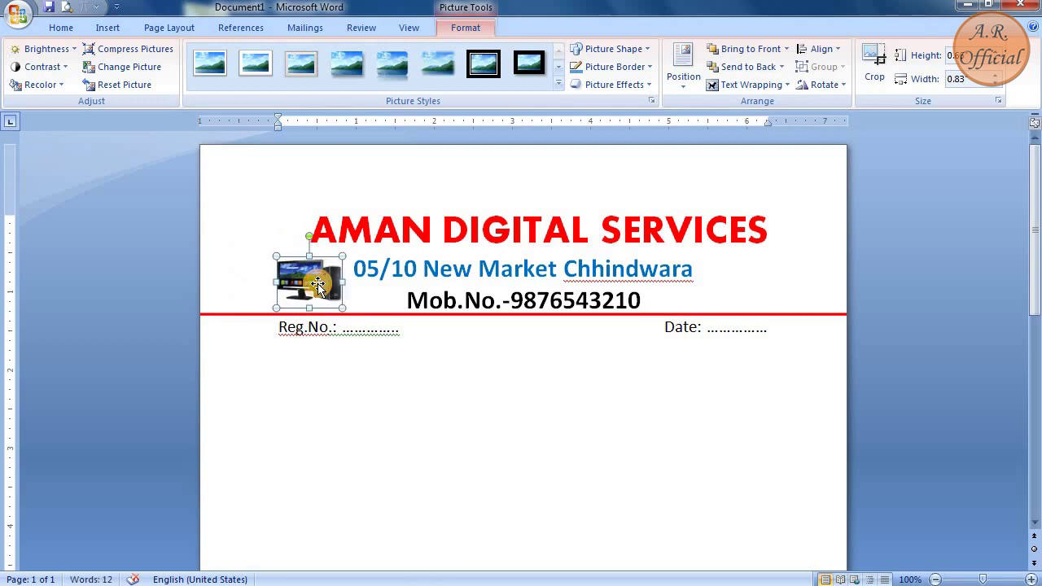
{"action": "left_click", "coordinate": [431, 376]}
Copy the computer picture and position the copy on the right side of the header.
{"action": "left_click", "coordinate": [306, 280]}
{"action": "key", "text": "ctrl+c"}
{"action": "key", "text": "ctrl+v"}
{"action": "mouse_move", "coordinate": [309, 286]}
{"action": "left_mouse_down"}
{"action": "mouse_move", "coordinate": [728, 325]}
{"action": "mouse_move", "coordinate": [739, 297]}
{"action": "left_mouse_up"}
{"action": "left_click", "coordinate": [747, 329]}
{"action": "left_click", "coordinate": [755, 298]}
{"action": "key", "text": "Up"}
{"action": "key", "text": "Up"}
{"action": "key", "text": "Up"}
{"action": "key", "text": "Up"}
{"action": "key", "text": "Up"}
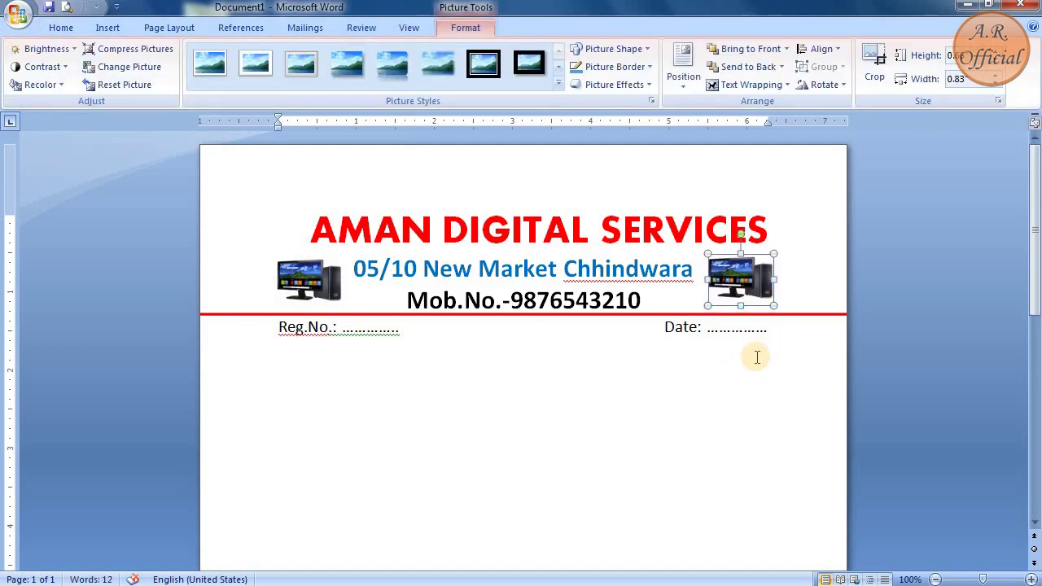
{"action": "left_click", "coordinate": [756, 356]}
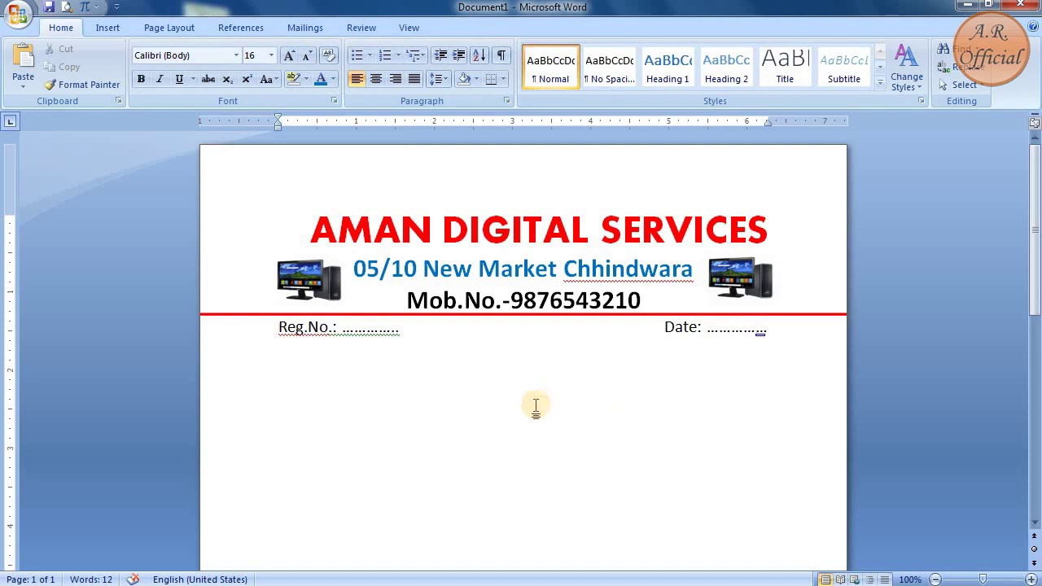
Create a custom picture watermark using Computer.png.
{"action": "scroll", "coordinate": [496, 409], "scroll_direction": "down", "scroll_amount": 3}
{"action": "scroll", "coordinate": [456, 391], "scroll_direction": "up", "scroll_amount": 3}
{"action": "left_click", "coordinate": [448, 383]}
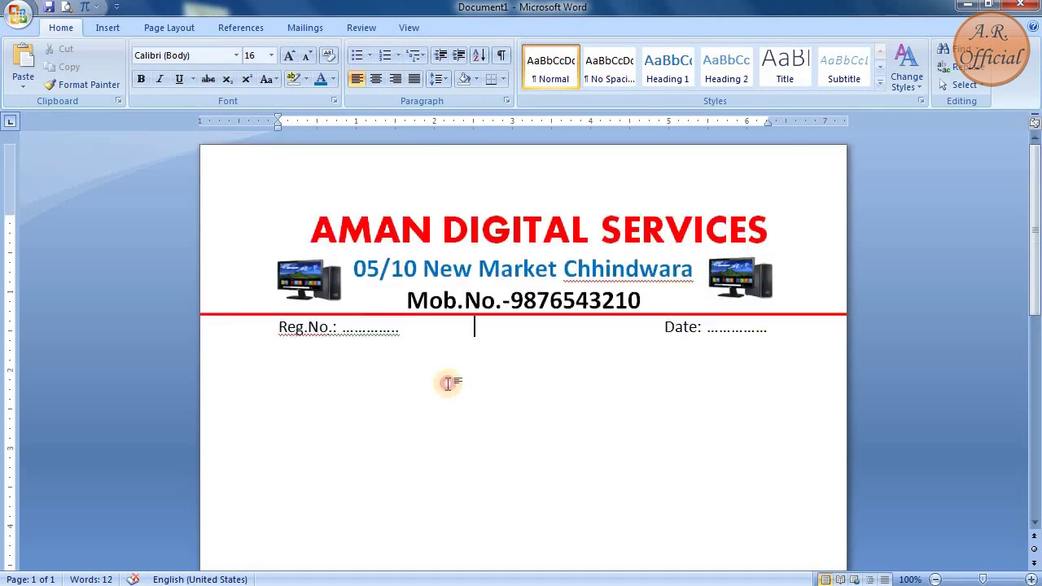
{"action": "left_click", "coordinate": [171, 30]}
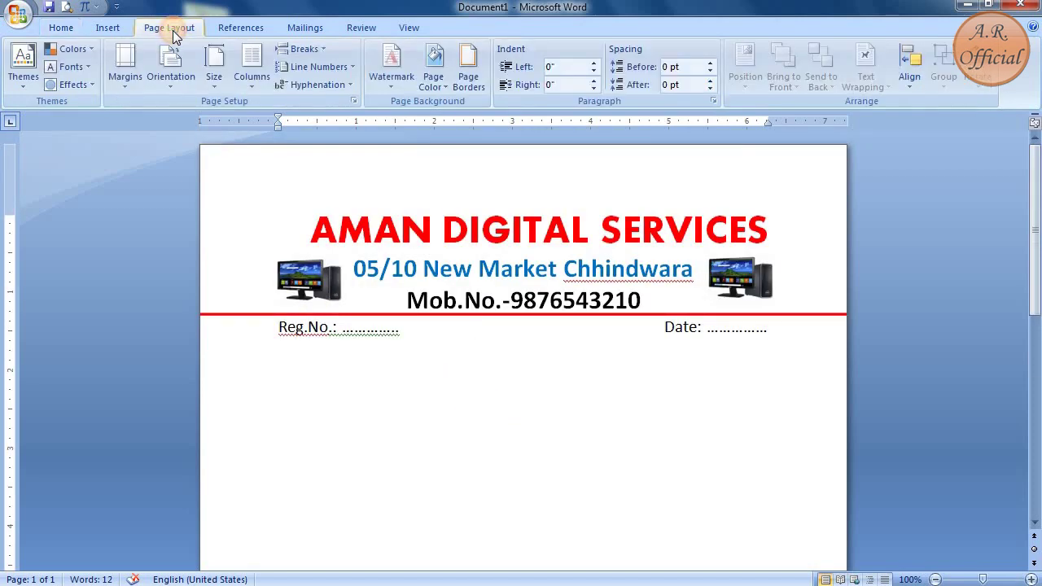
{"action": "left_click", "coordinate": [391, 64]}
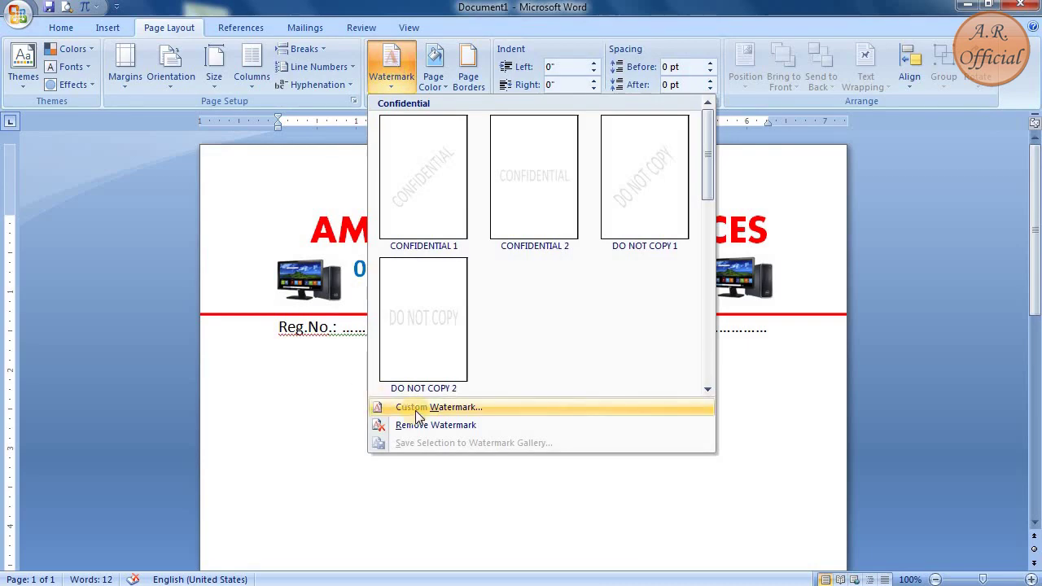
{"action": "left_click", "coordinate": [477, 407]}
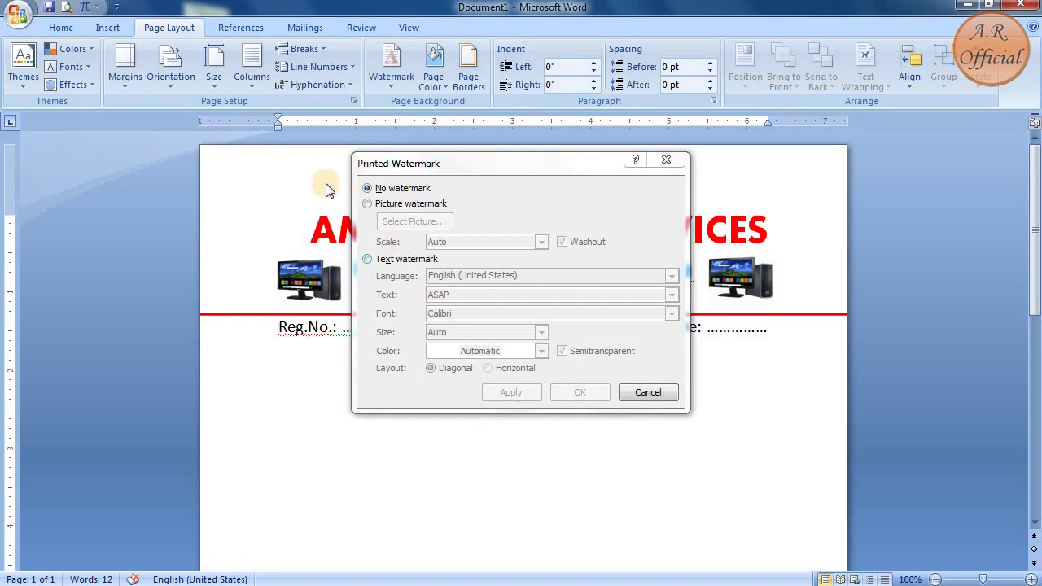
{"action": "left_click", "coordinate": [411, 205]}
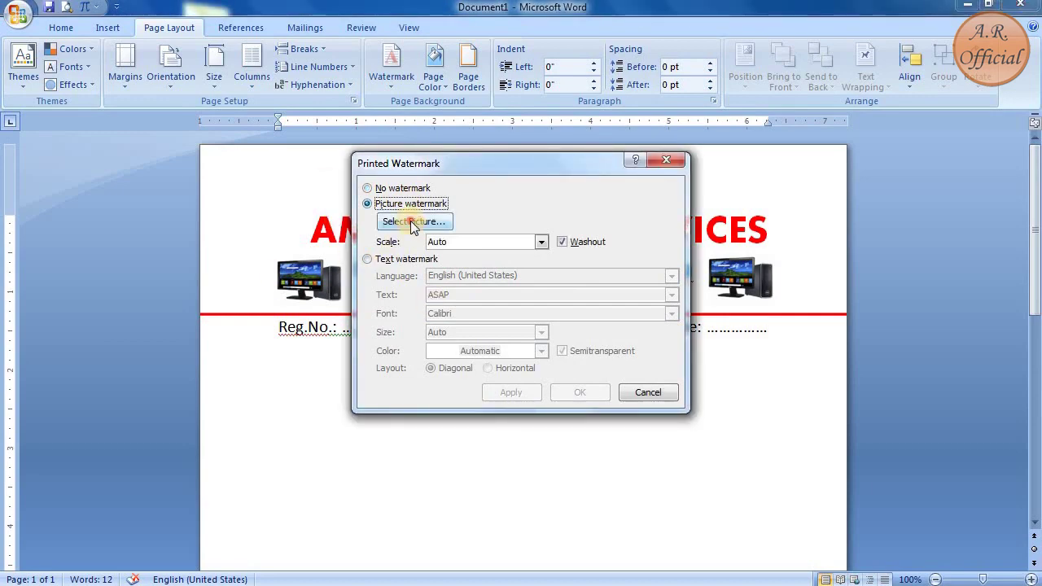
{"action": "left_click", "coordinate": [412, 222]}
{"action": "left_click", "coordinate": [399, 139]}
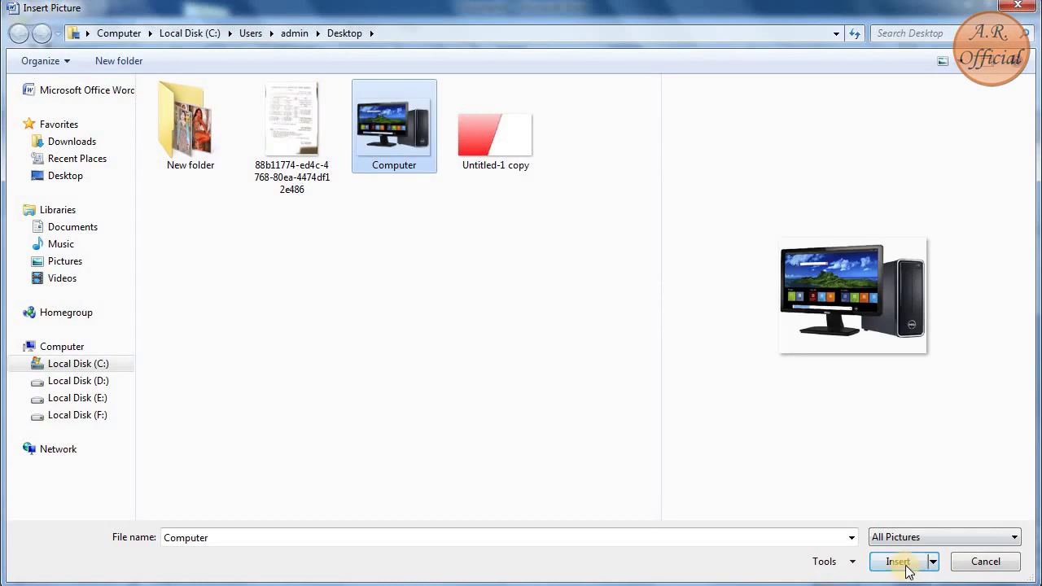
{"action": "left_click", "coordinate": [902, 564]}
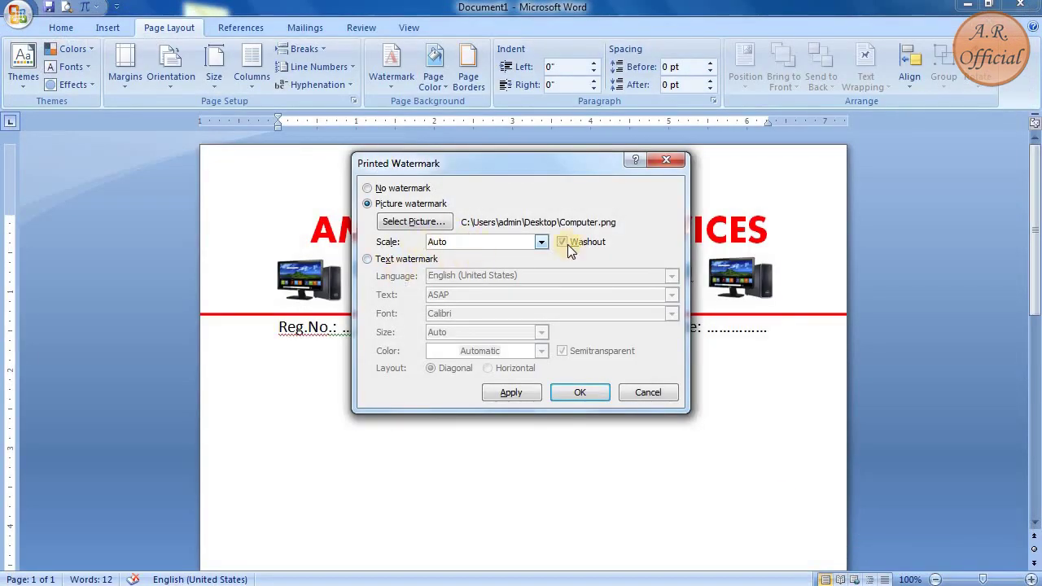
Keep the watermark scale at Auto with Washout and apply it to the page.
{"action": "left_click", "coordinate": [542, 242]}
{"action": "left_click", "coordinate": [501, 256]}
{"action": "left_click", "coordinate": [577, 395]}
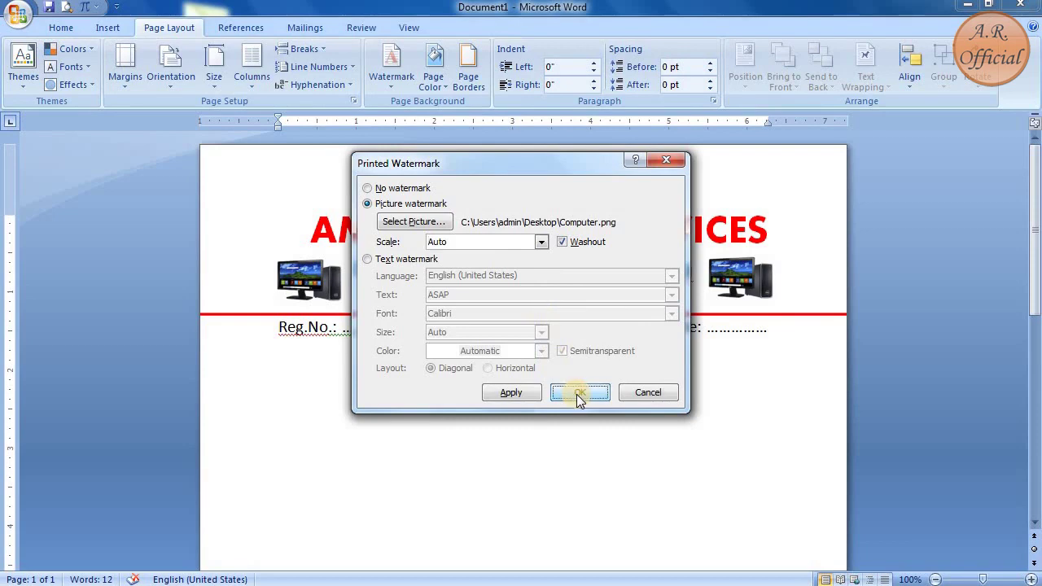
{"action": "scroll", "coordinate": [581, 367], "scroll_direction": "down", "scroll_amount": 2}
{"action": "scroll", "coordinate": [418, 263], "scroll_direction": "down", "scroll_amount": 3}
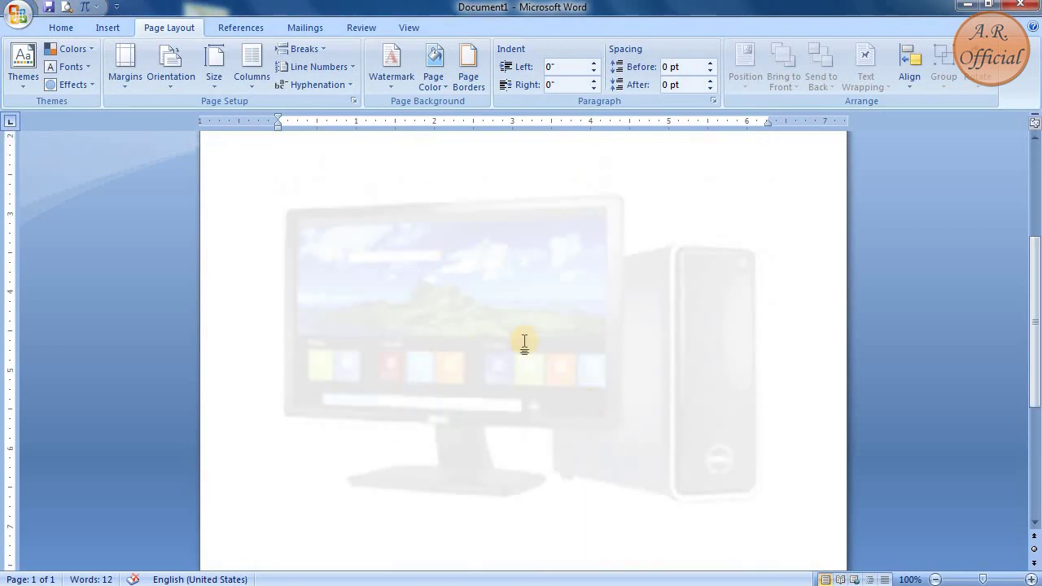
{"action": "scroll", "coordinate": [472, 343], "scroll_direction": "down", "scroll_amount": 5}
{"action": "scroll", "coordinate": [468, 342], "scroll_direction": "up", "scroll_amount": 5}
{"action": "scroll", "coordinate": [468, 342], "scroll_direction": "up", "scroll_amount": 6}
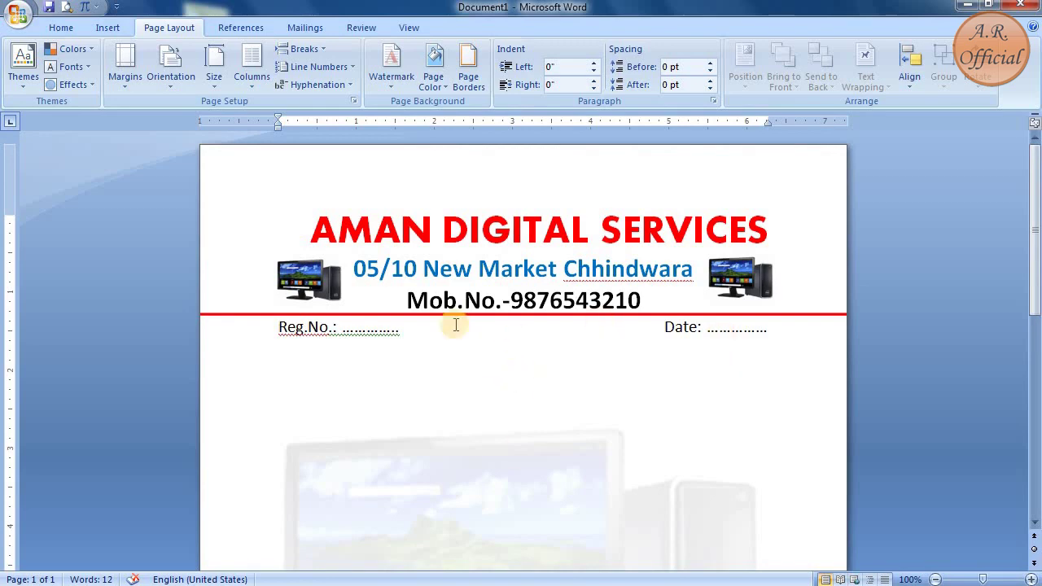
{"action": "left_click", "coordinate": [62, 27]}
{"action": "left_click", "coordinate": [17, 14]}
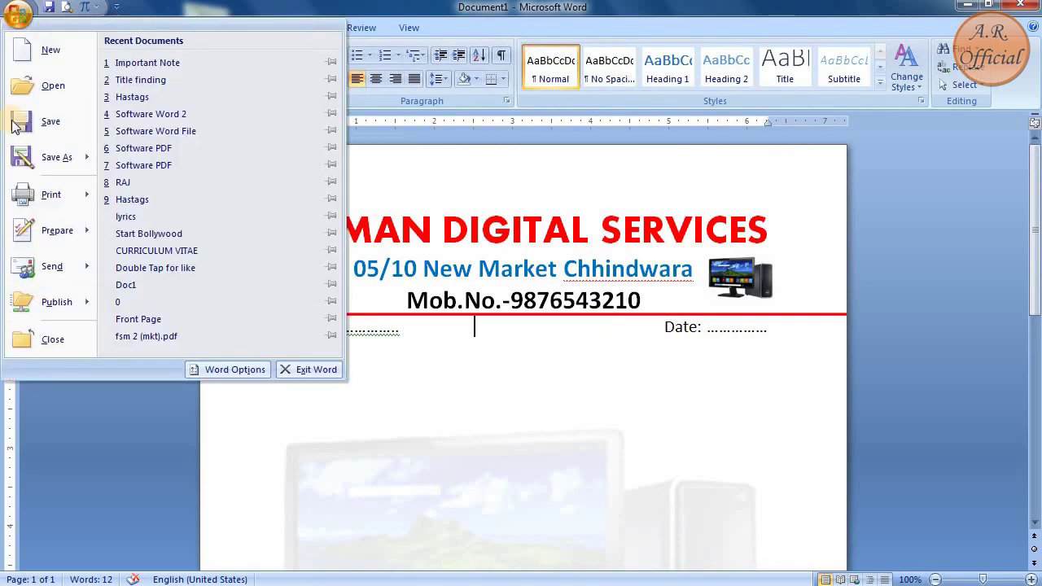
{"action": "mouse_move", "coordinate": [50, 195]}
{"action": "left_click", "coordinate": [135, 163]}
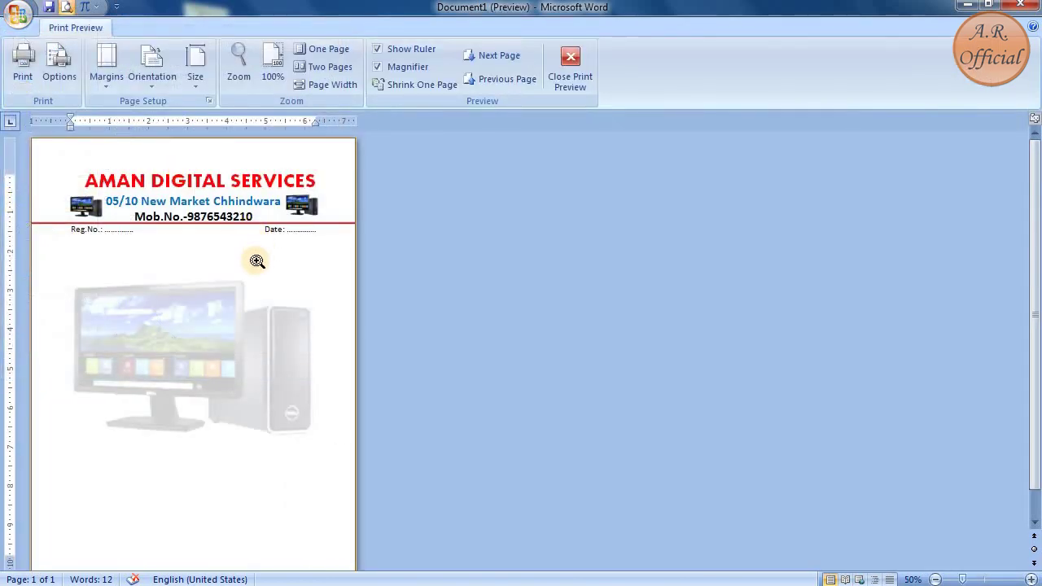
{"action": "left_click", "coordinate": [269, 258]}
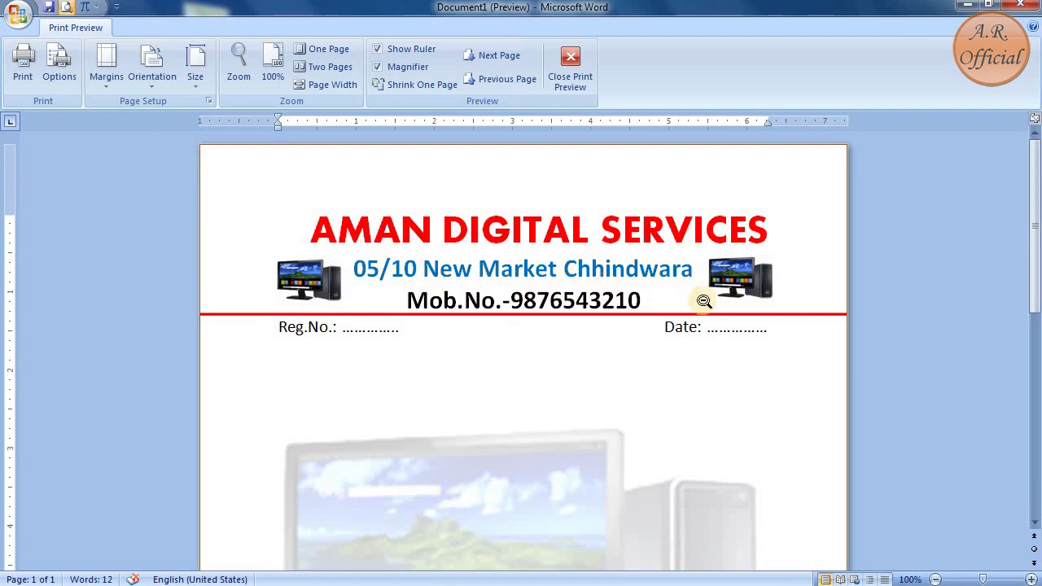
{"action": "scroll", "coordinate": [717, 362], "scroll_direction": "down", "scroll_amount": 3}
{"action": "scroll", "coordinate": [697, 359], "scroll_direction": "down", "scroll_amount": 5}
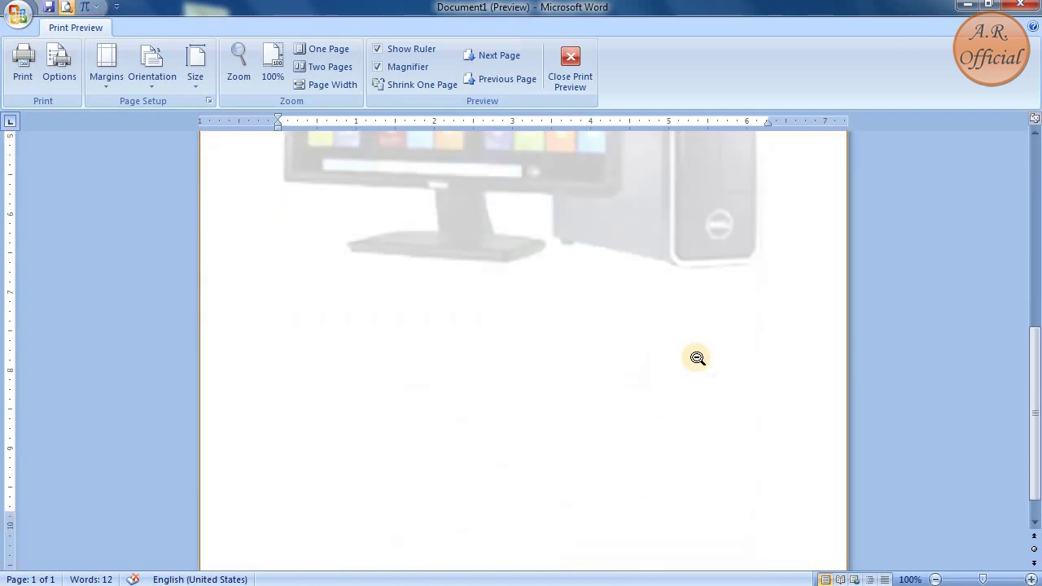
{"action": "scroll", "coordinate": [697, 358], "scroll_direction": "down", "scroll_amount": 1}
{"action": "scroll", "coordinate": [697, 360], "scroll_direction": "up", "scroll_amount": 5}
{"action": "scroll", "coordinate": [697, 363], "scroll_direction": "up", "scroll_amount": 1}
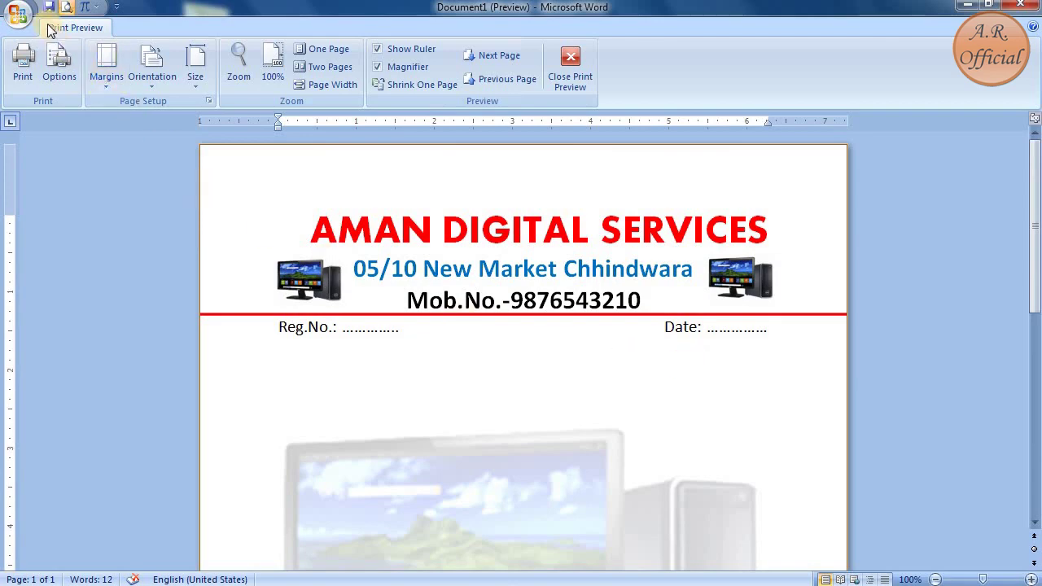
{"action": "left_click", "coordinate": [562, 70]}
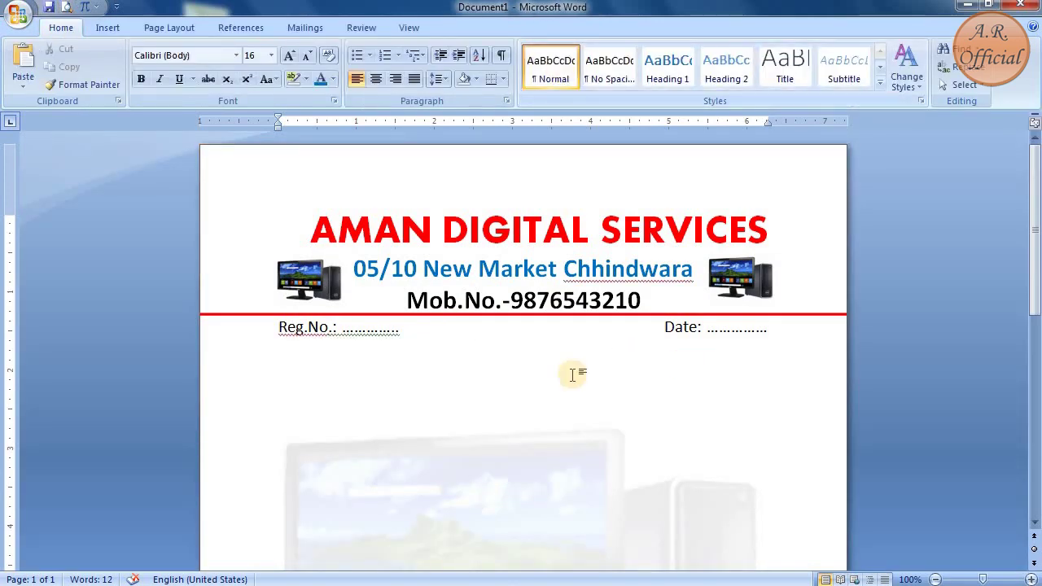